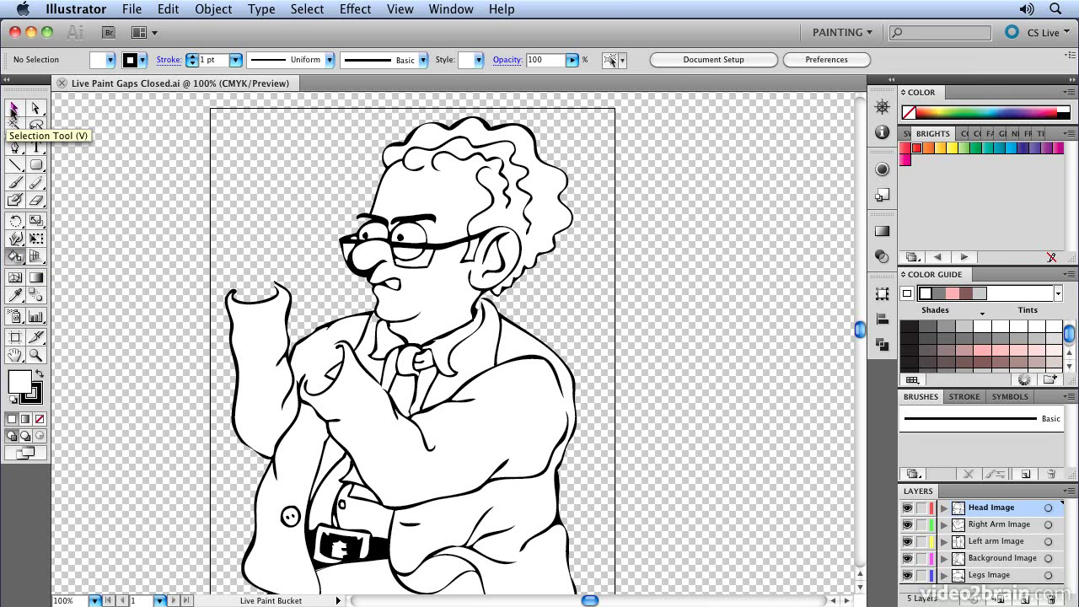
Test orange on the whole right-arm group, undo it, and return to the Live Paint Bucket.
click(13, 109)
click(510, 415)
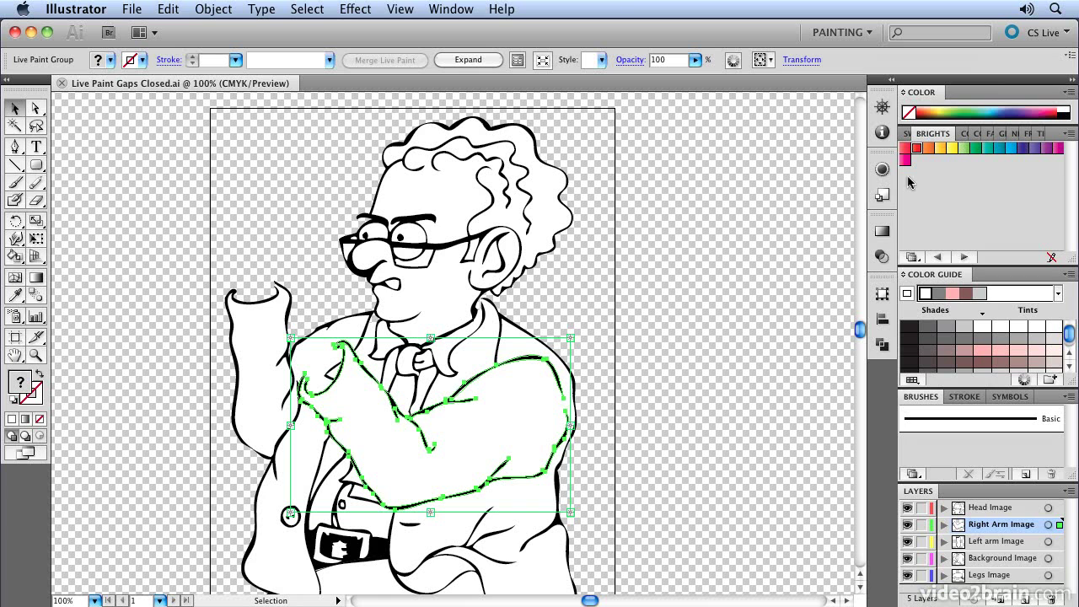
click(930, 150)
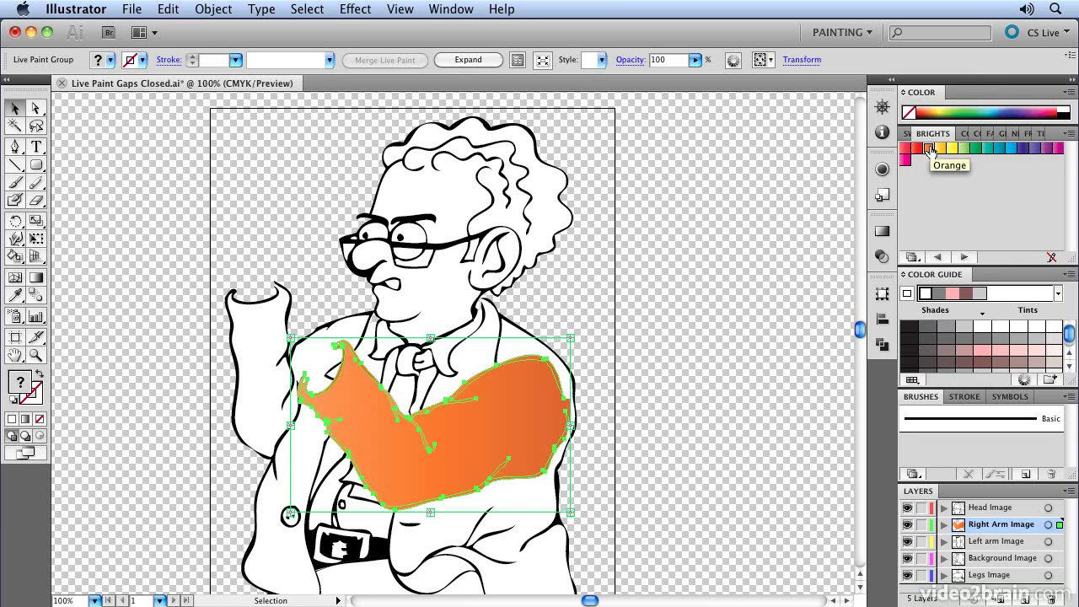
key(super+z)
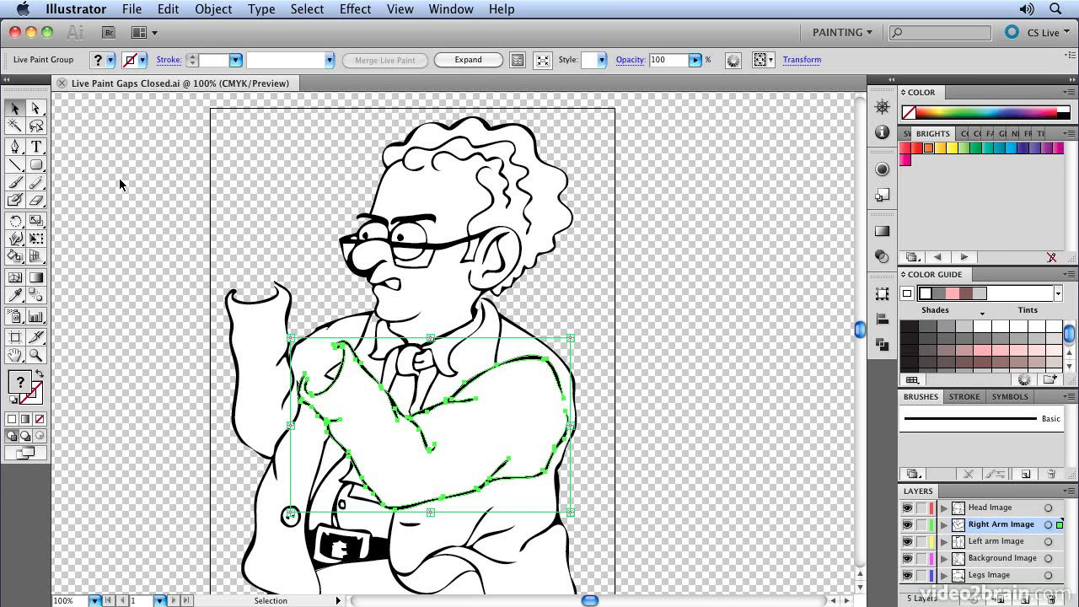
click(17, 258)
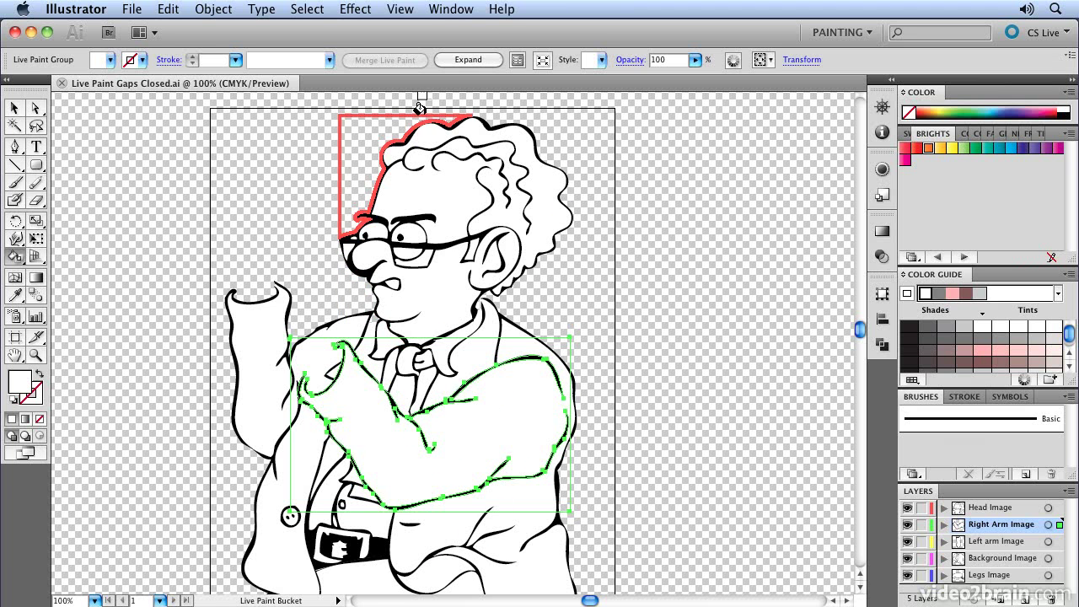
Paint the outer right hair region orange, then undo the stray orange fills on both arms.
click(532, 172)
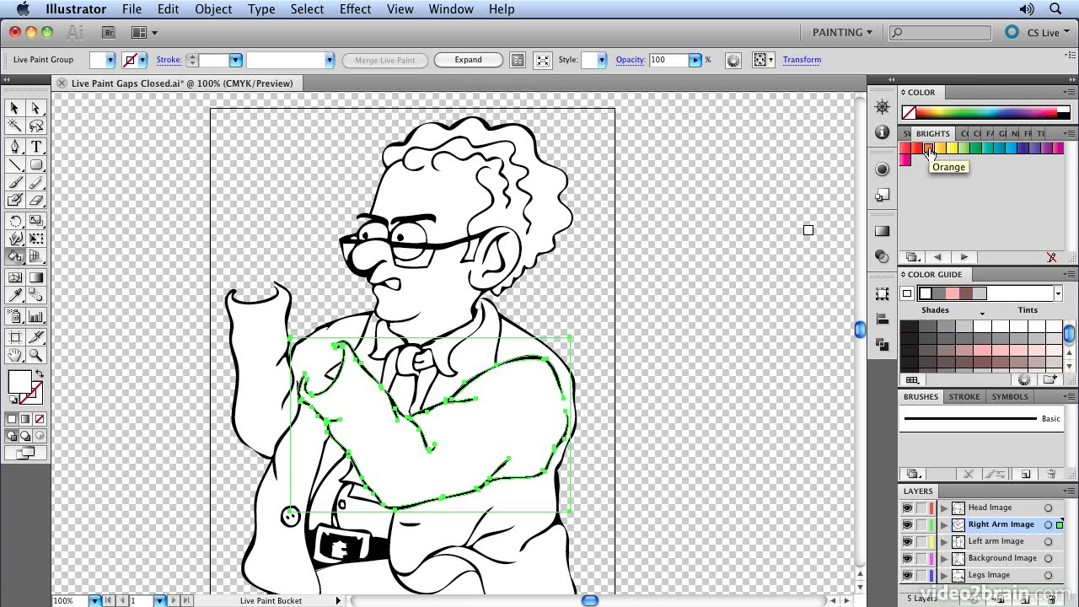
click(928, 150)
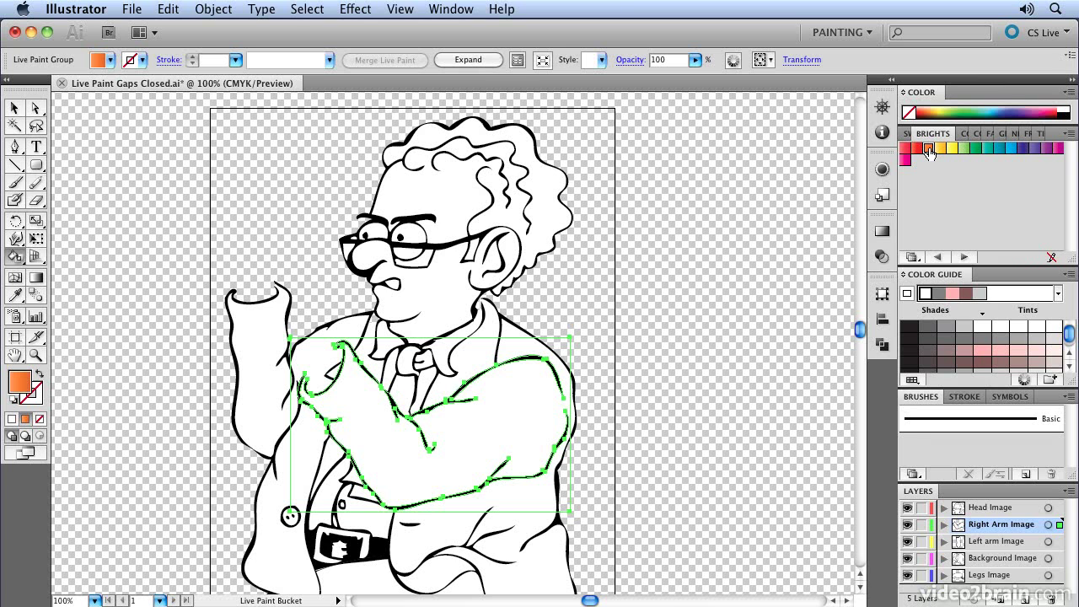
click(535, 182)
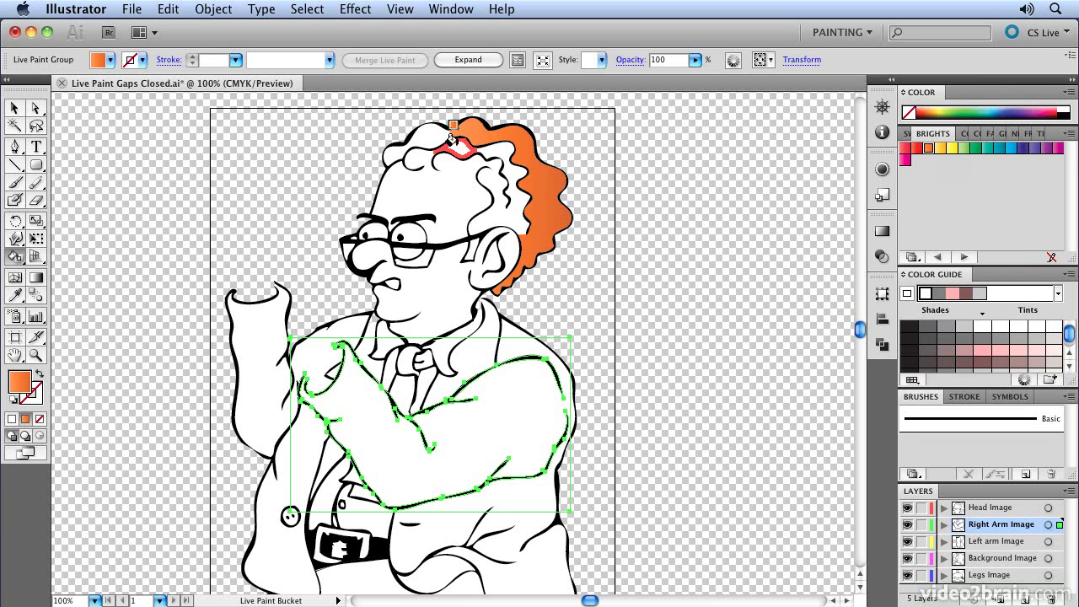
click(262, 328)
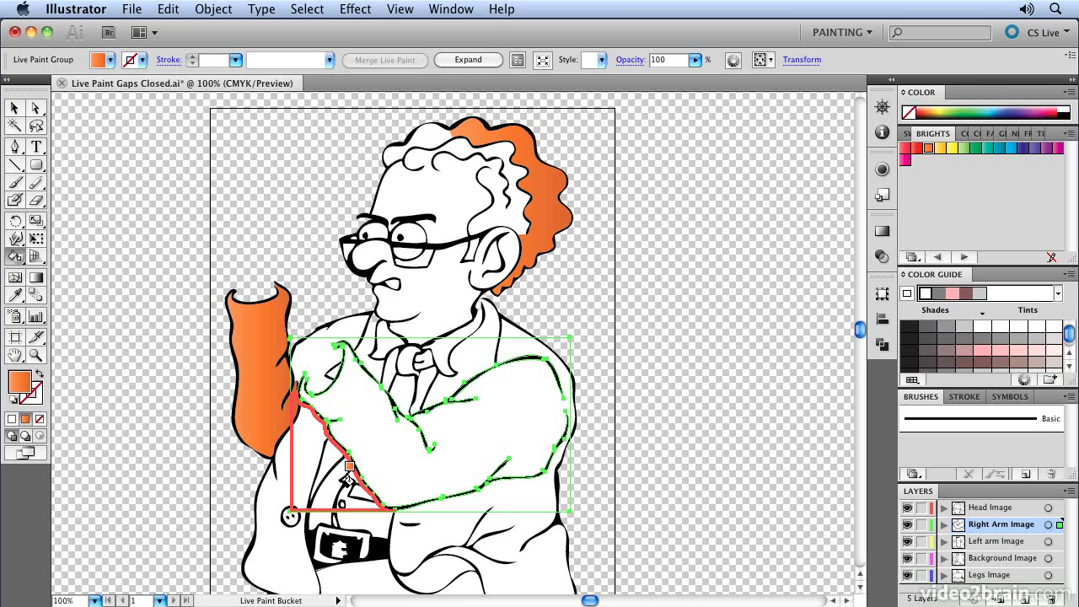
click(383, 445)
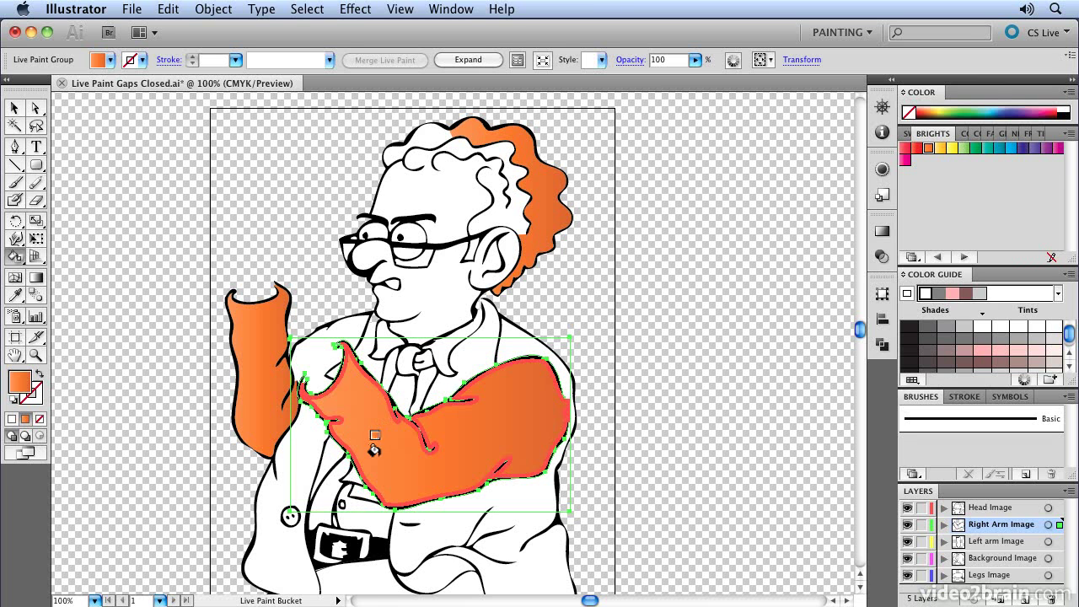
key(super+z)
key(super+z)
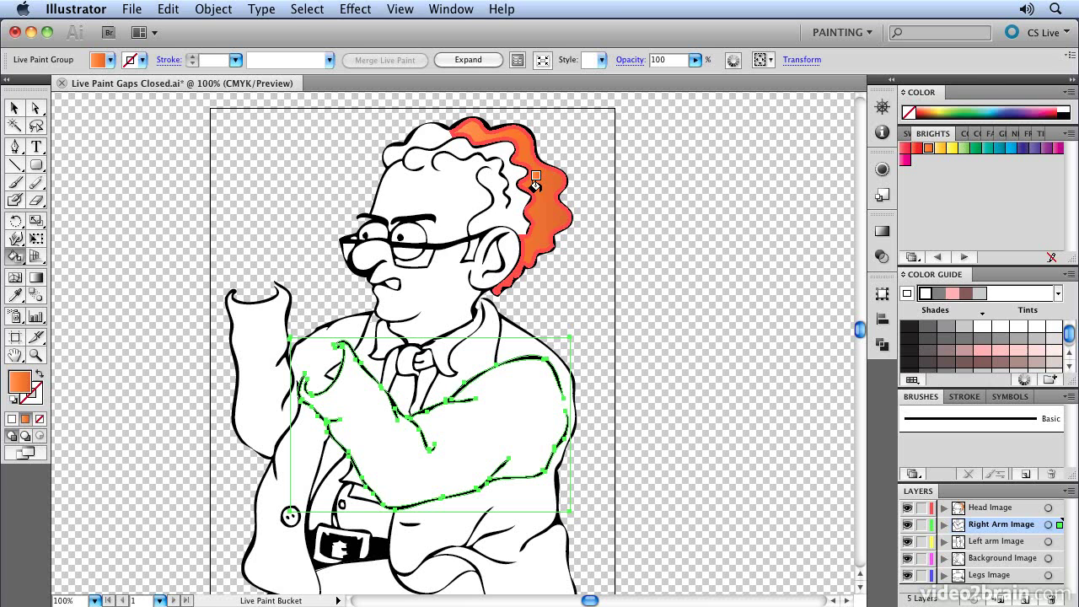
Fill the top curl, small curls, white spots, ear-side hair and hairline strips orange.
click(431, 128)
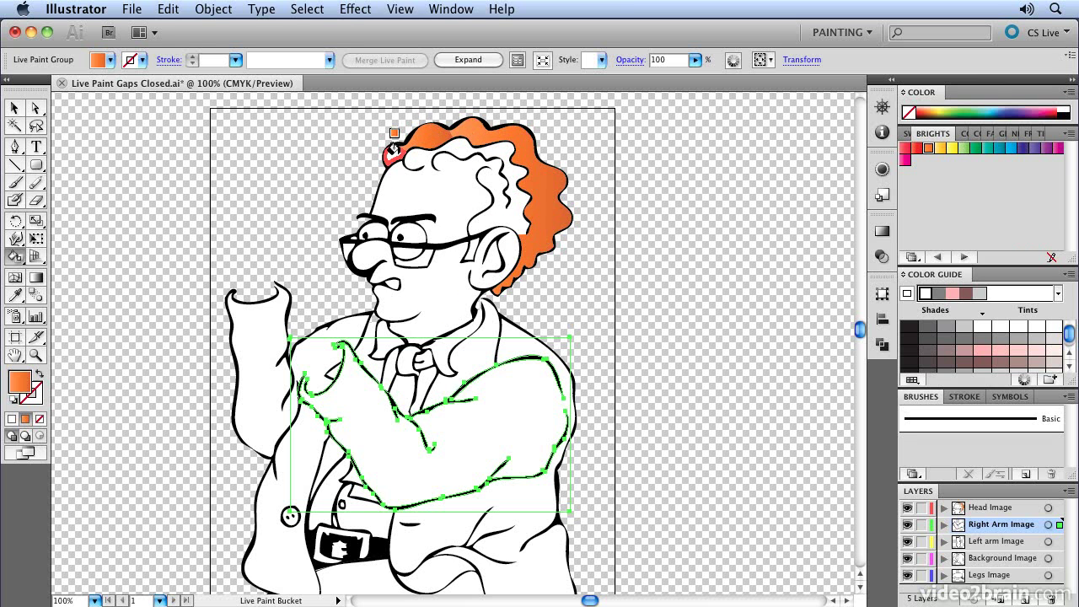
click(393, 151)
click(419, 155)
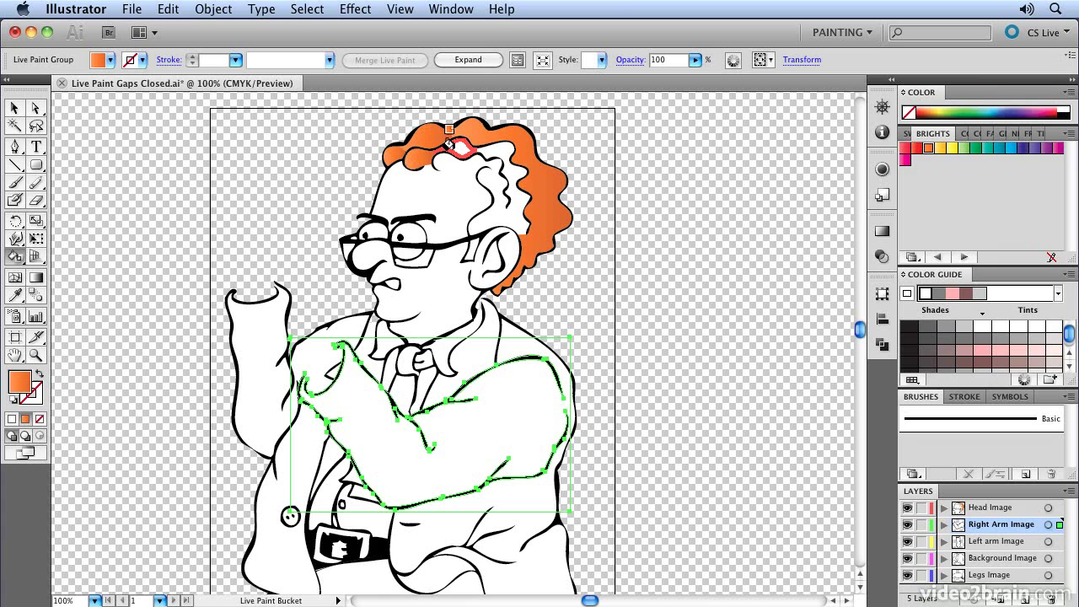
click(448, 144)
click(496, 156)
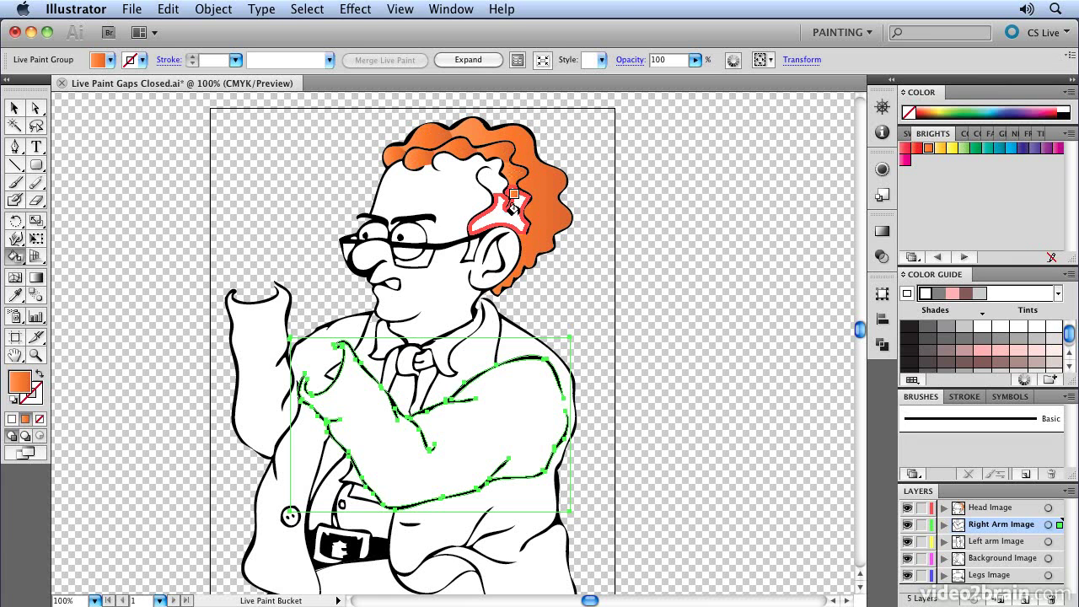
click(511, 207)
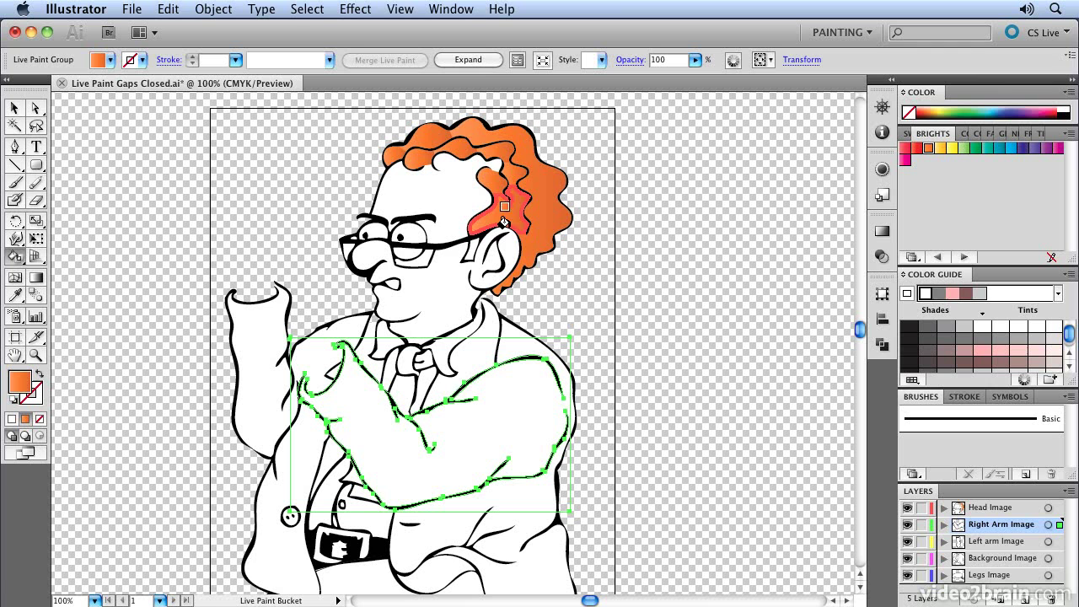
click(504, 222)
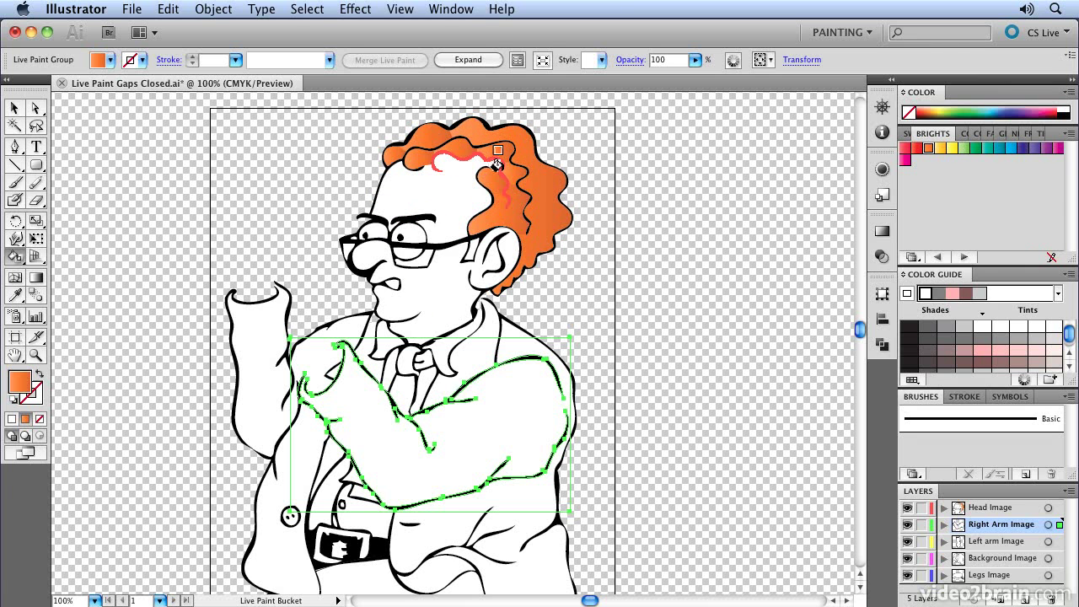
click(498, 164)
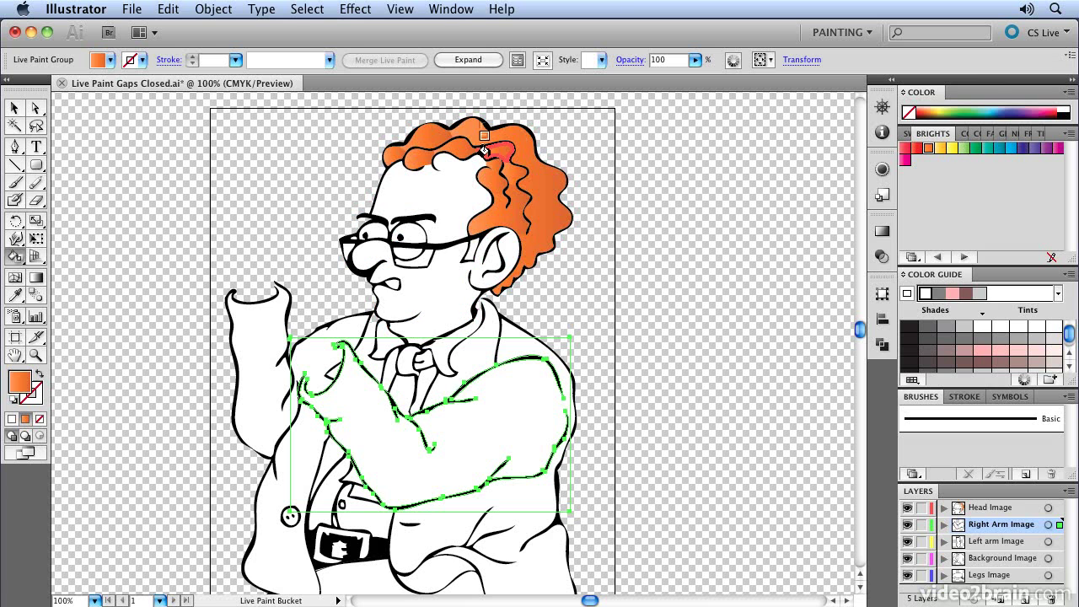
click(490, 155)
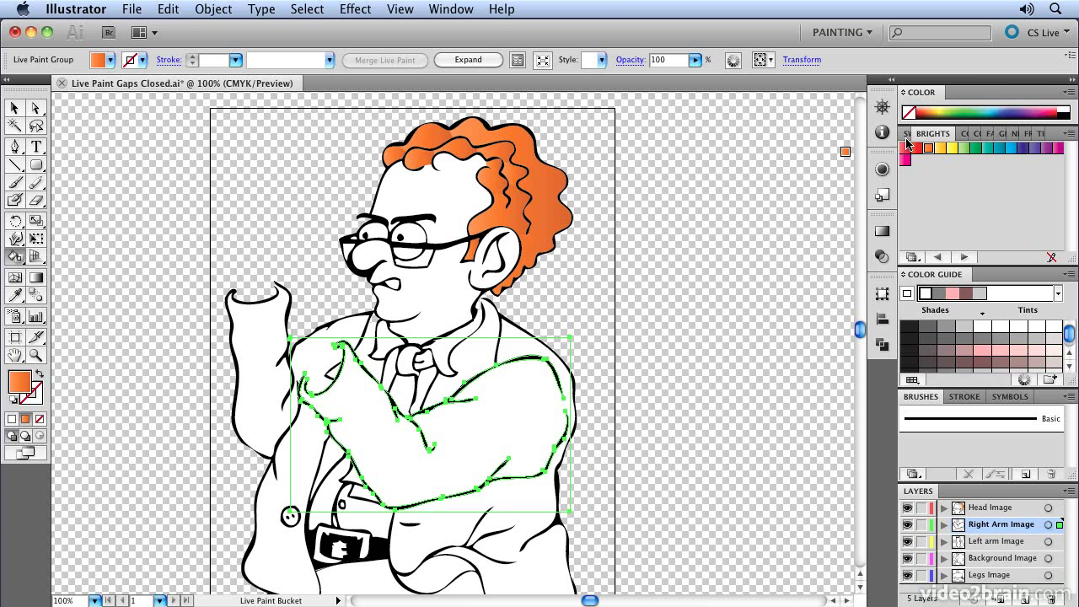
Load the Skintones swatch library from the Swatches panel menu and pick a pale skin tone.
click(1068, 135)
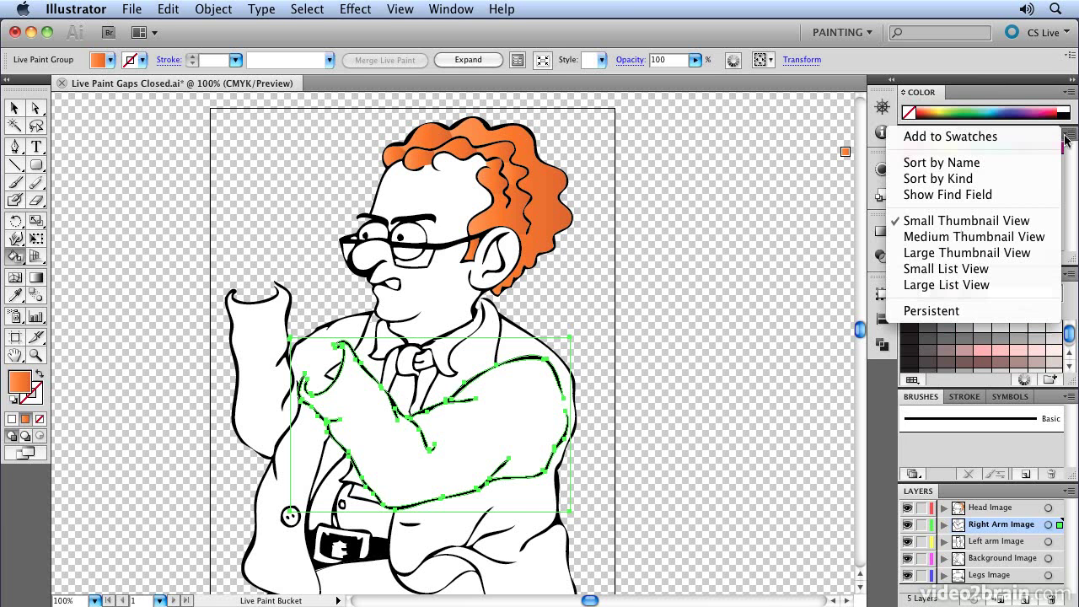
click(1069, 135)
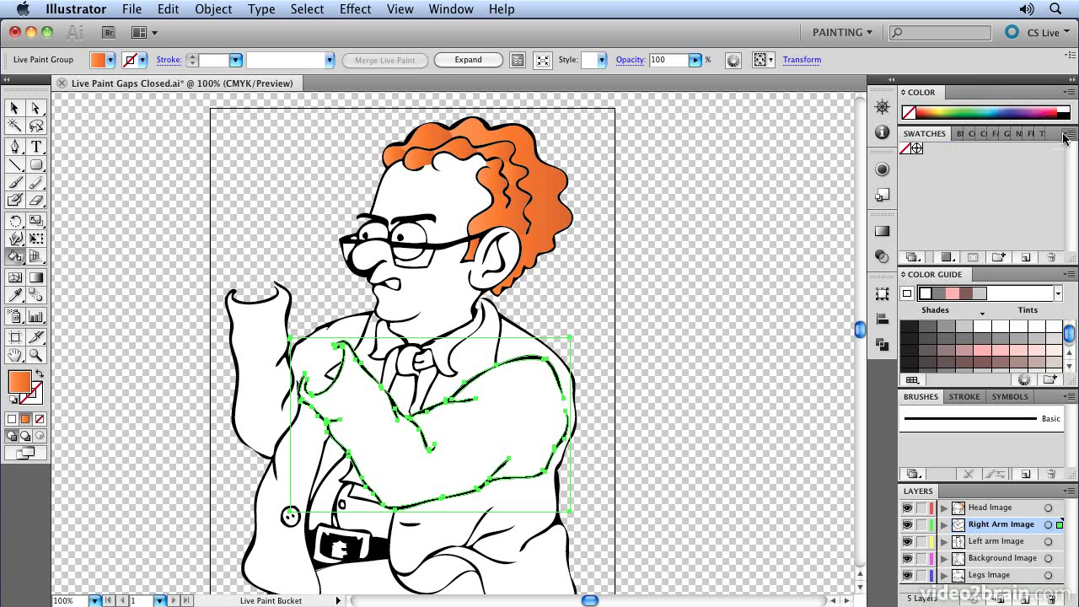
click(1066, 136)
mouse_move(1002, 477)
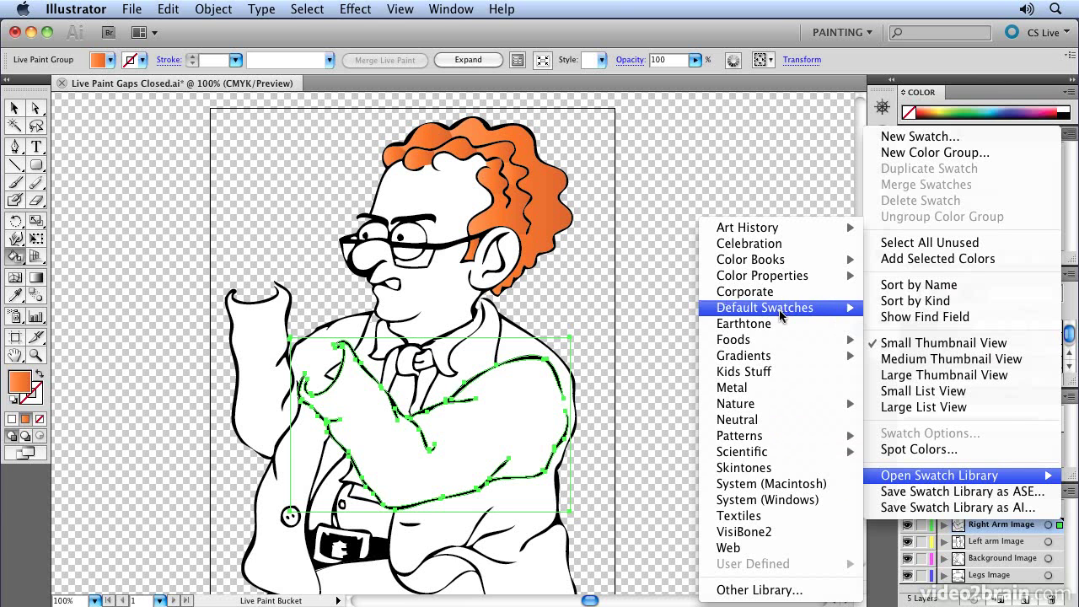
click(764, 468)
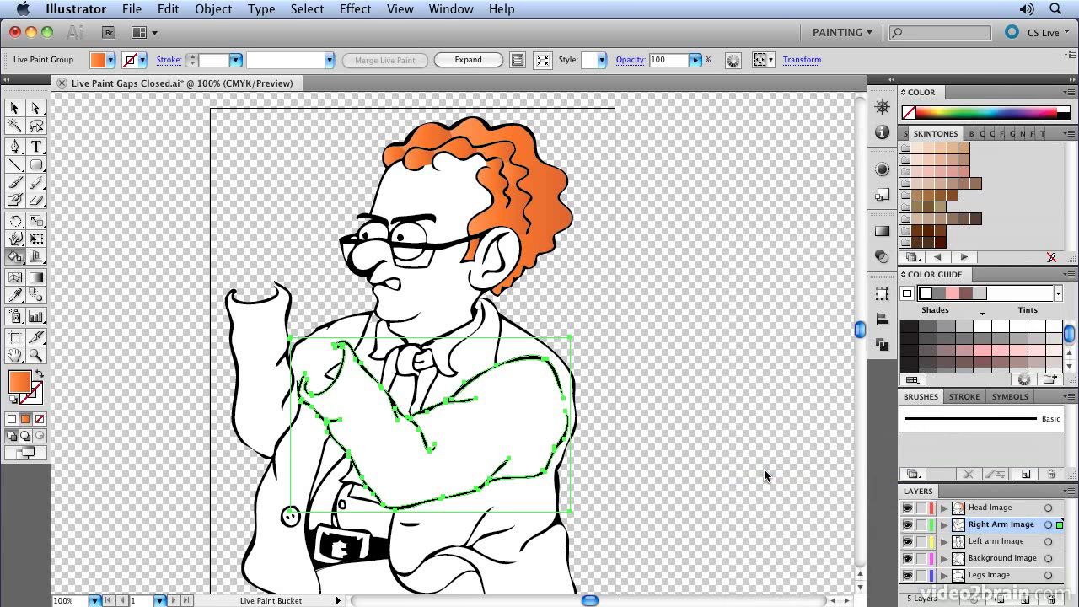
click(941, 150)
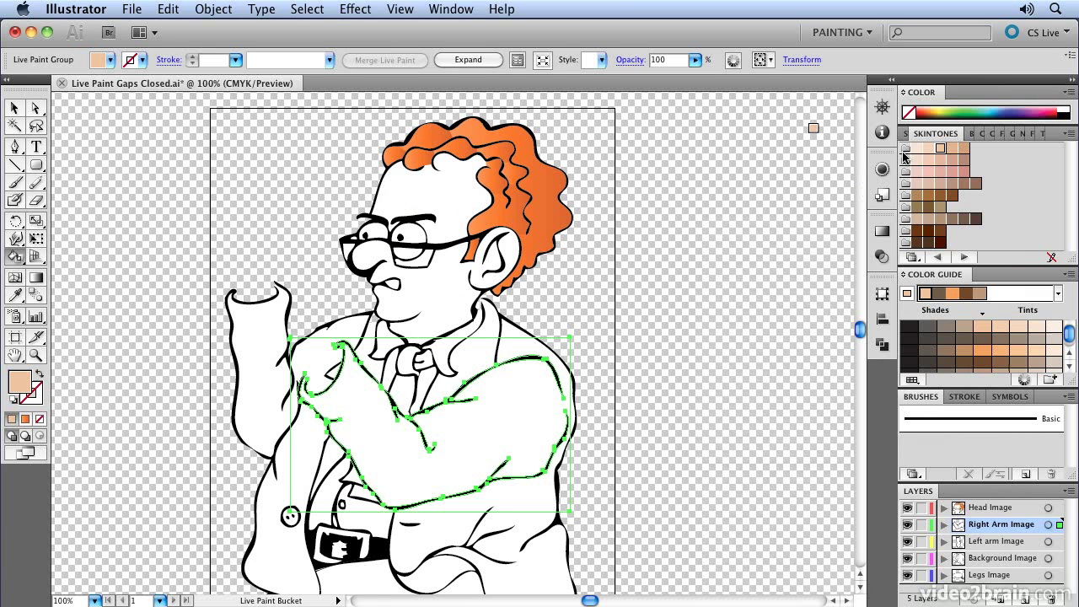
Fill the forehead, lower face, nose and ear with the lighter skin tone.
click(929, 148)
click(422, 187)
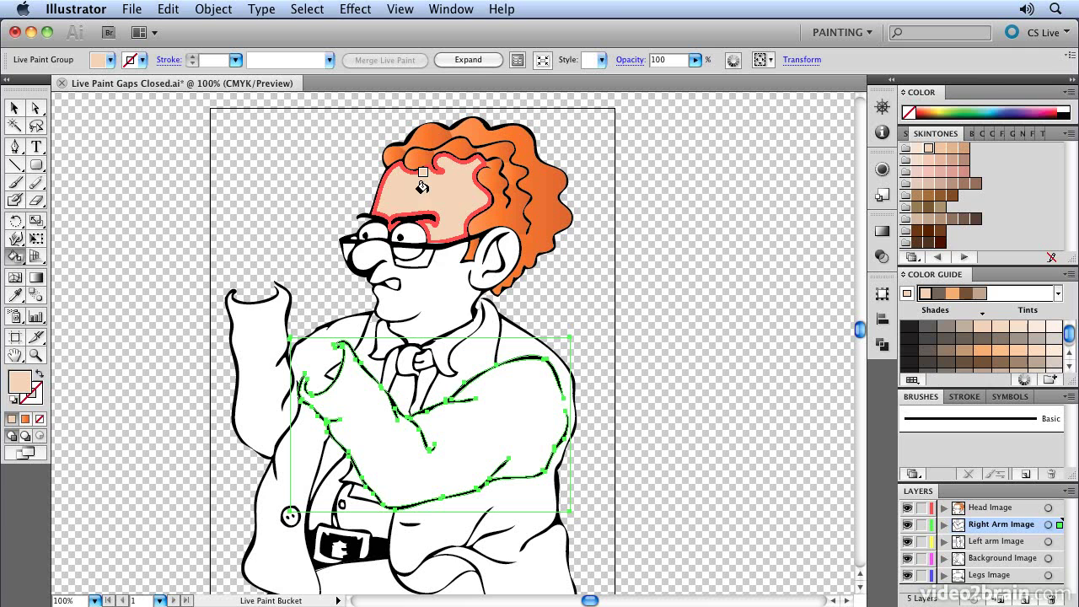
click(437, 295)
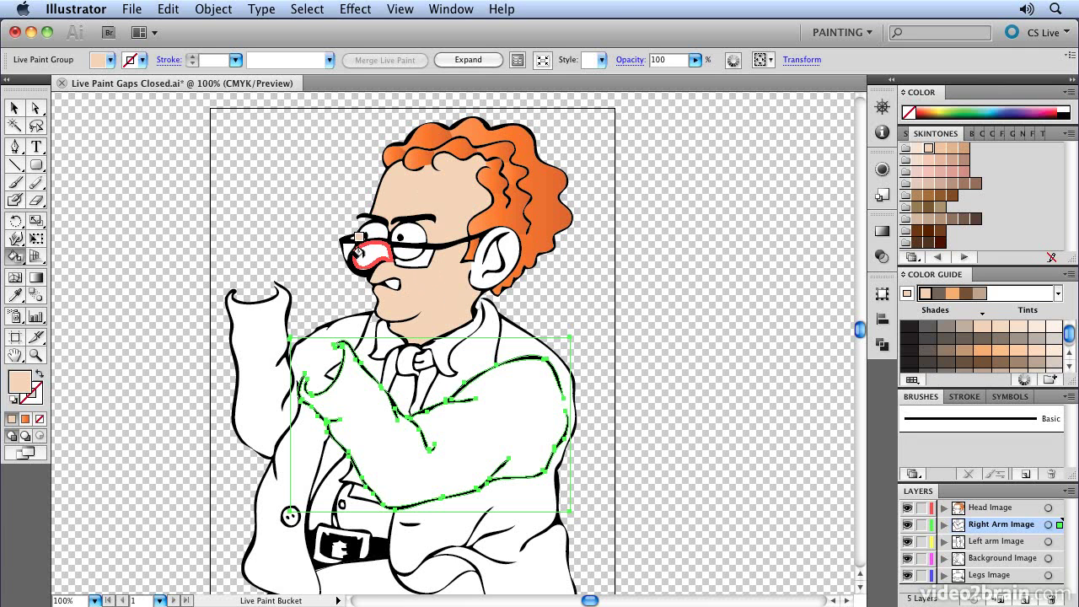
click(357, 246)
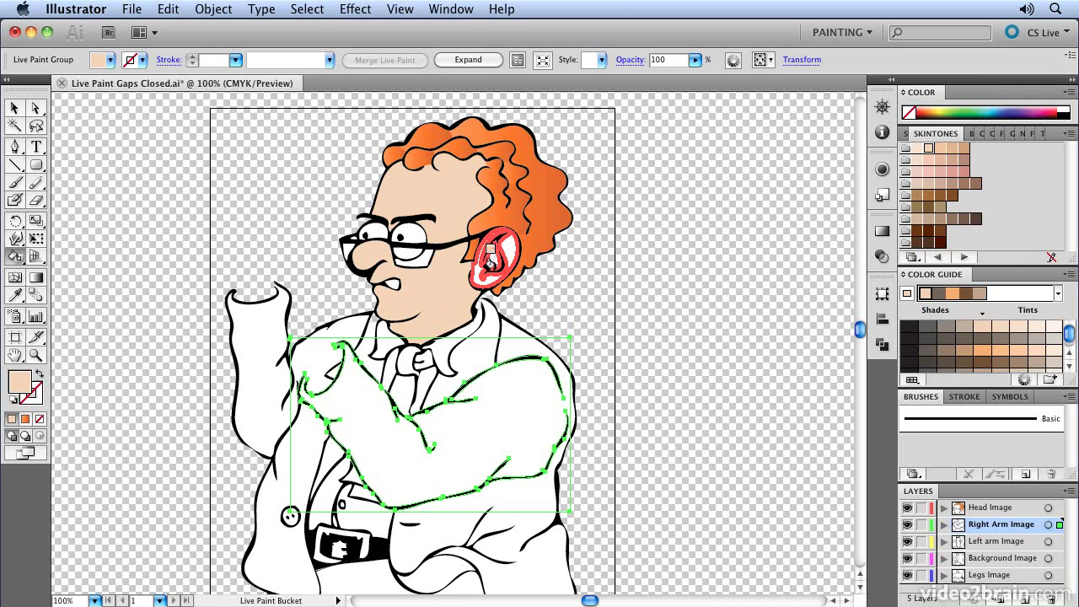
click(483, 258)
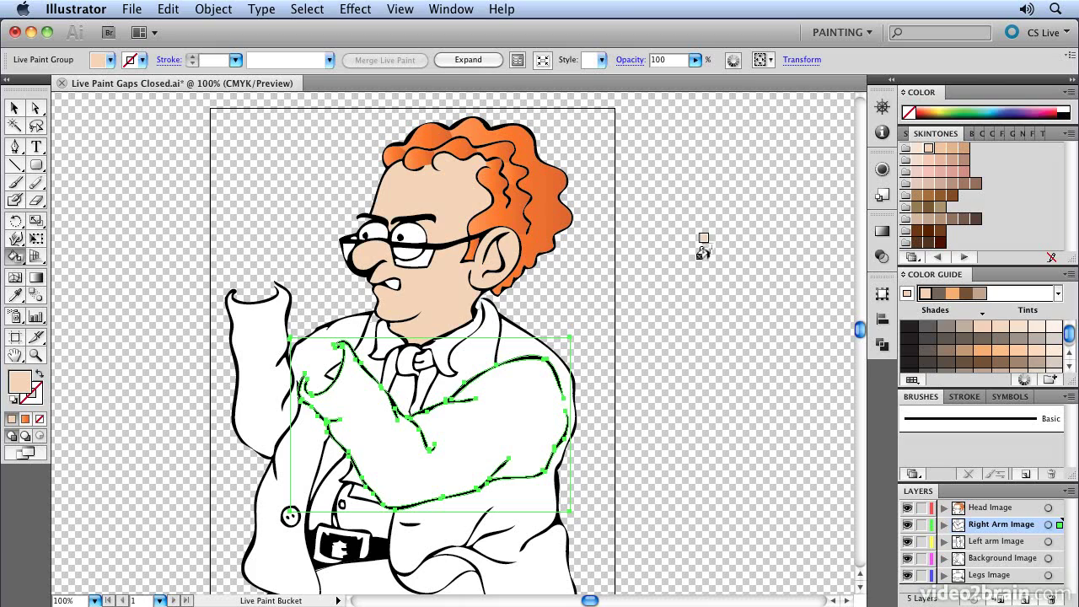
mouse_move(441, 448)
mouse_down()
mouse_move(507, 167)
mouse_move(455, 394)
mouse_move(456, 442)
mouse_up()
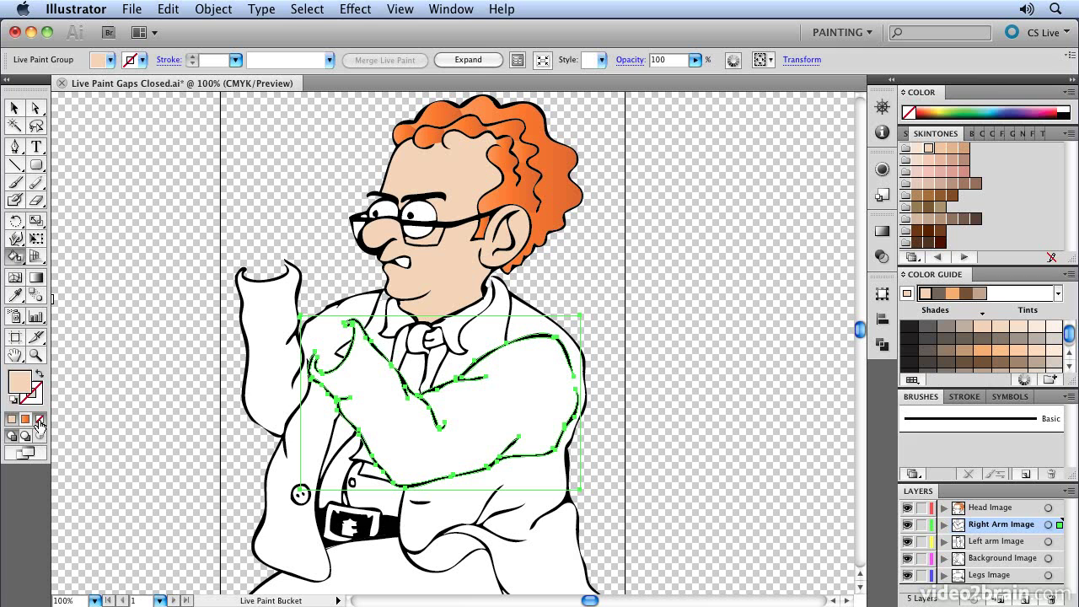
Set the paint colour to None and zoom to 200%, framing the shirt and folded arm.
click(39, 421)
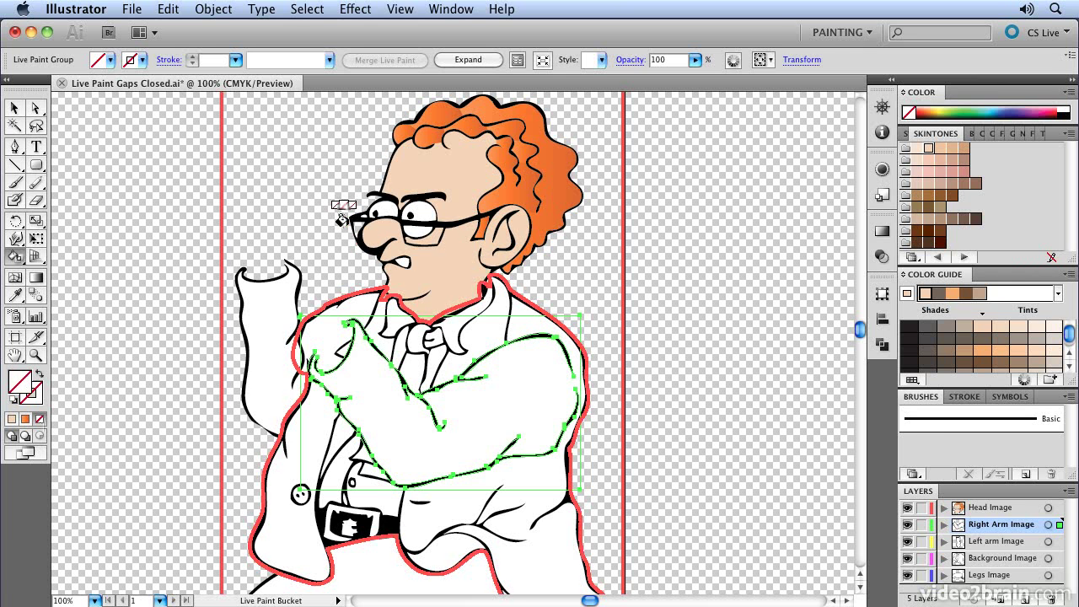
key(super+equal)
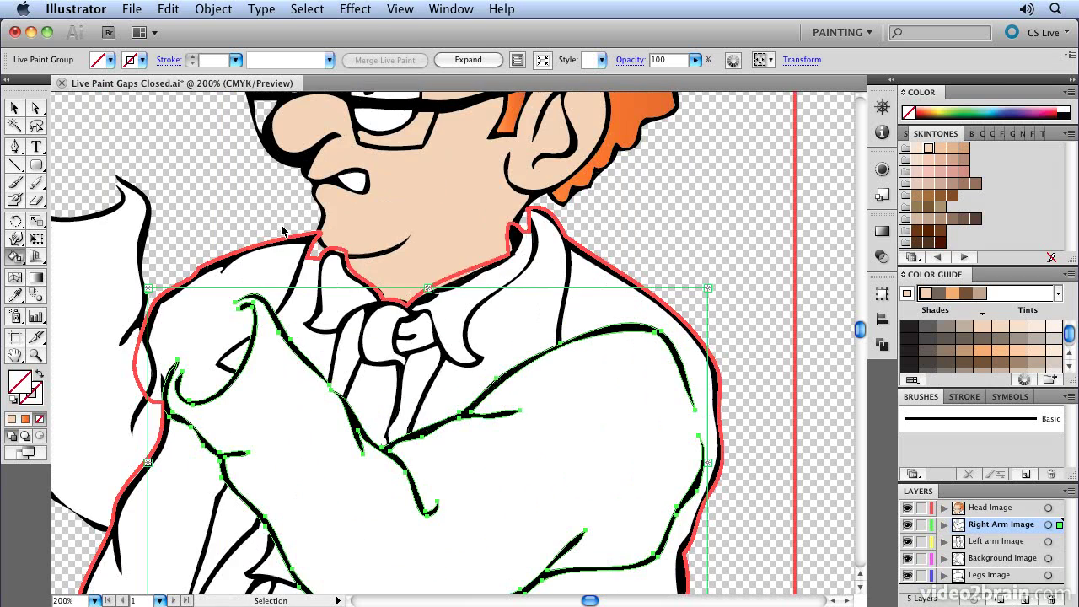
key(space)
drag(292, 136, 300, 245)
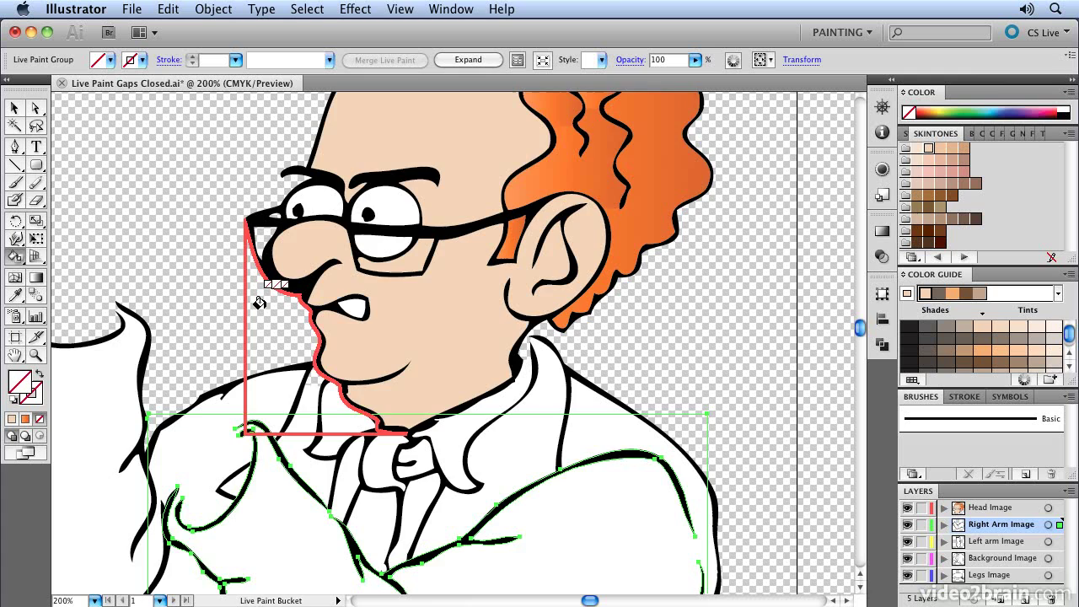
key(space)
drag(253, 306, 259, 222)
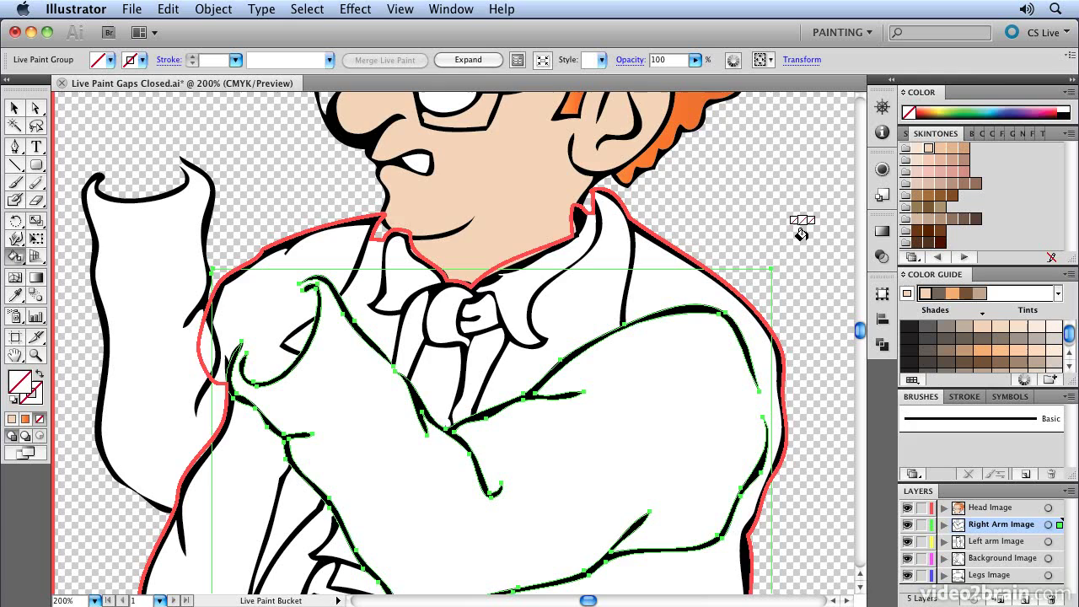
key(space)
mouse_move(614, 160)
mouse_down()
mouse_move(593, 295)
mouse_move(566, 130)
mouse_up()
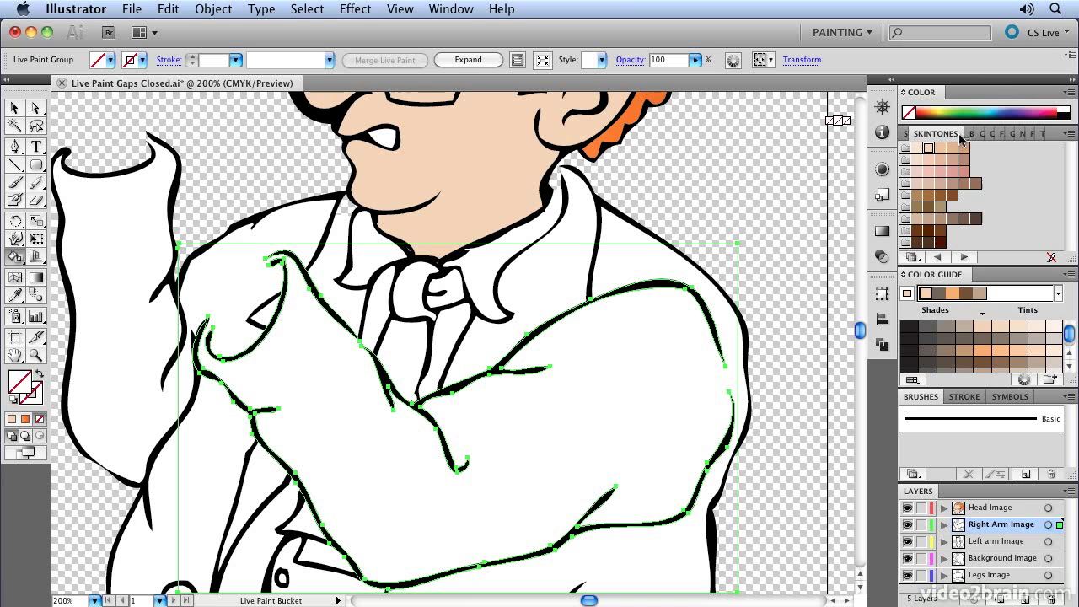
Switch the swatch library panel to the Brights swatches.
click(971, 135)
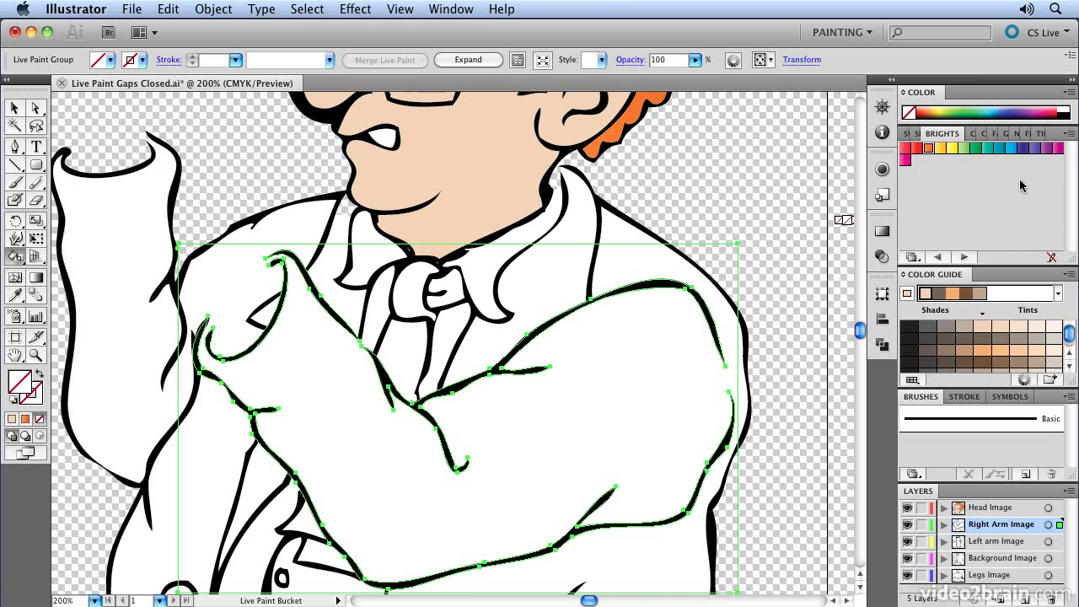
Paint the folded right arm with a bright green swatch.
click(976, 150)
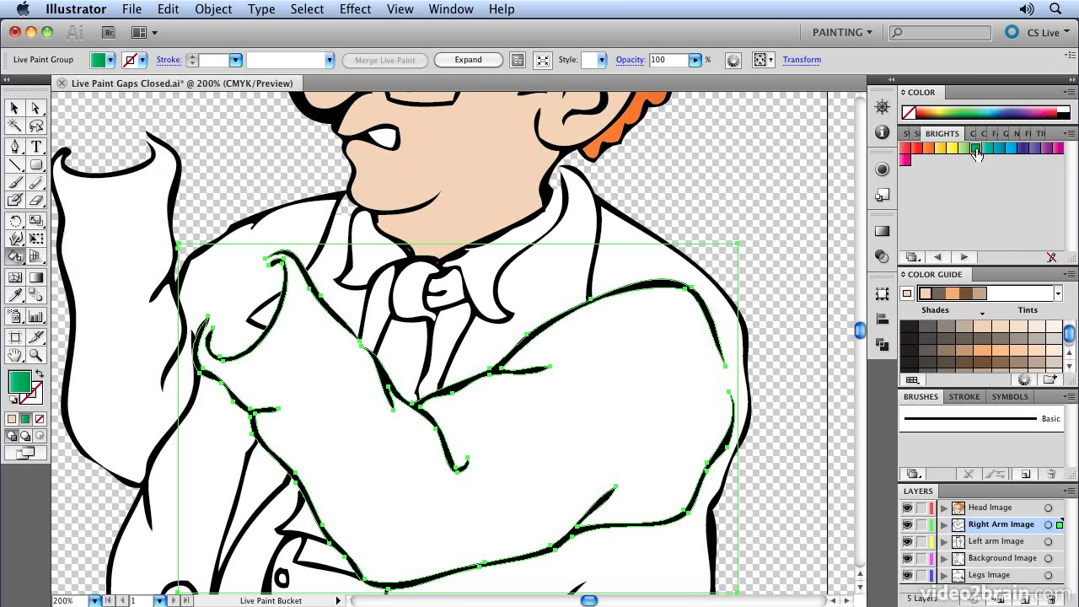
click(614, 346)
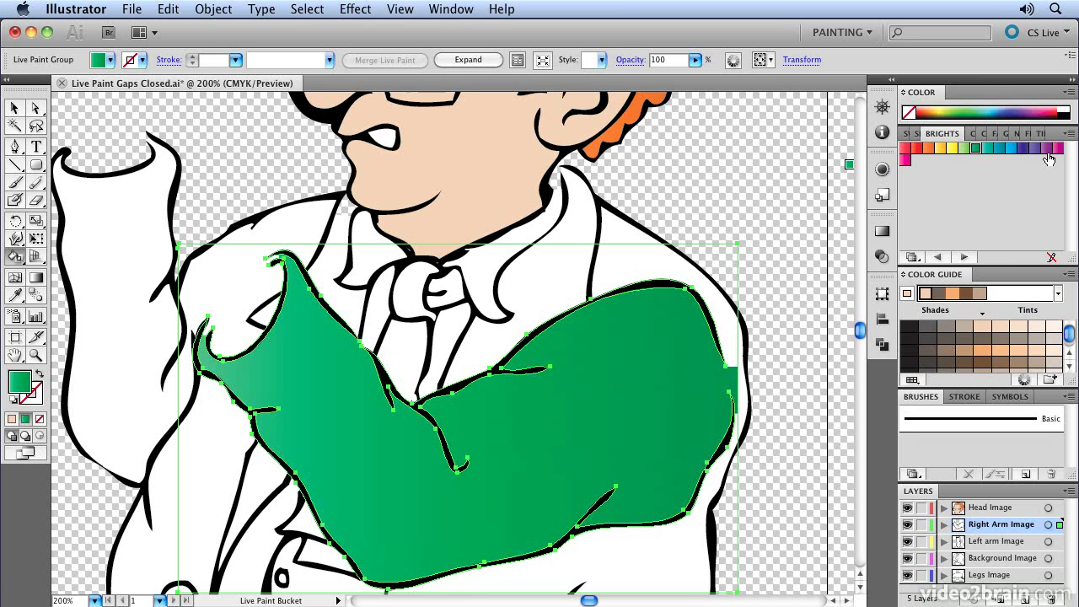
click(1068, 135)
click(1065, 140)
Open the Gradients > Neutrals swatch library from the Swatches panel menu.
click(908, 133)
click(1065, 134)
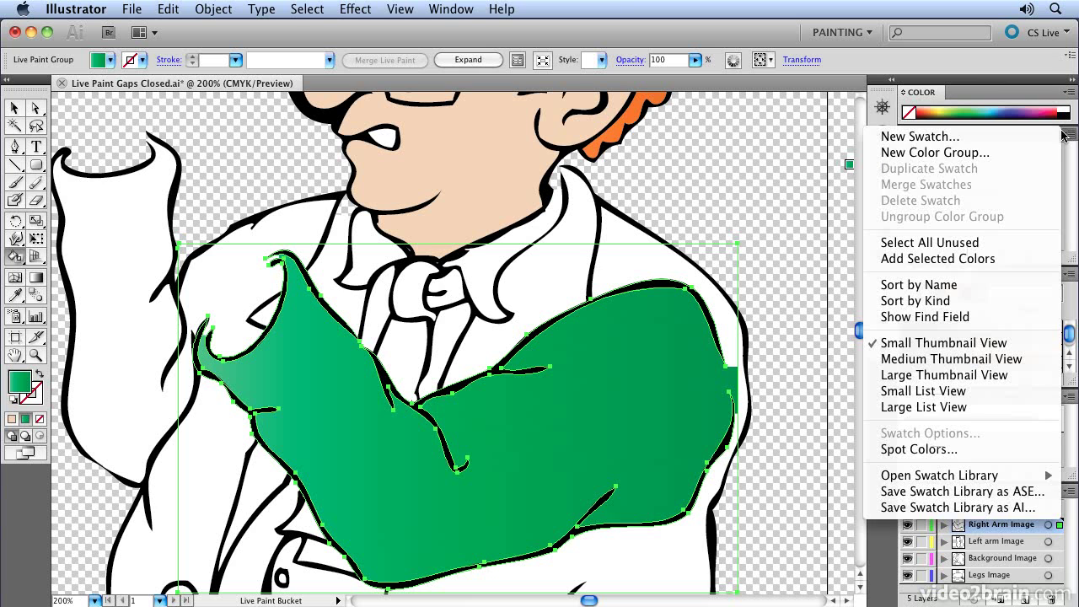
mouse_move(1004, 482)
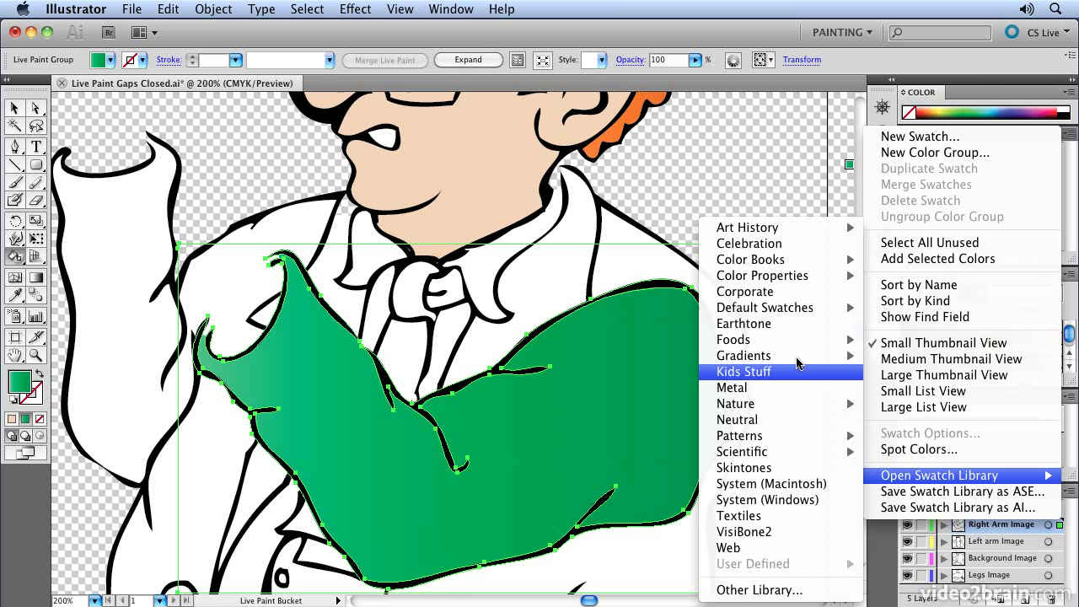
mouse_move(794, 355)
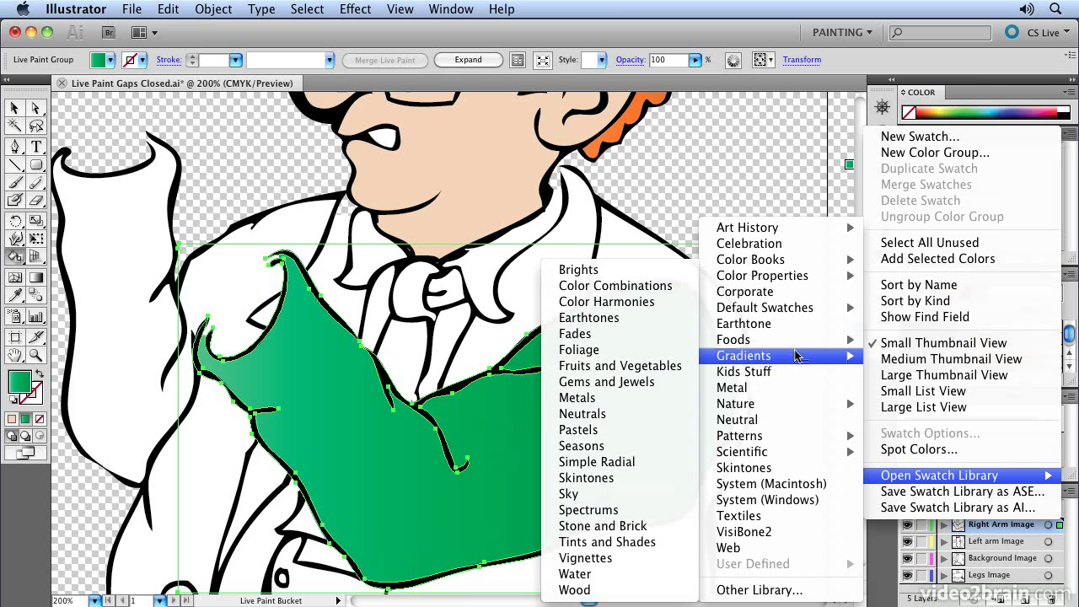
click(595, 414)
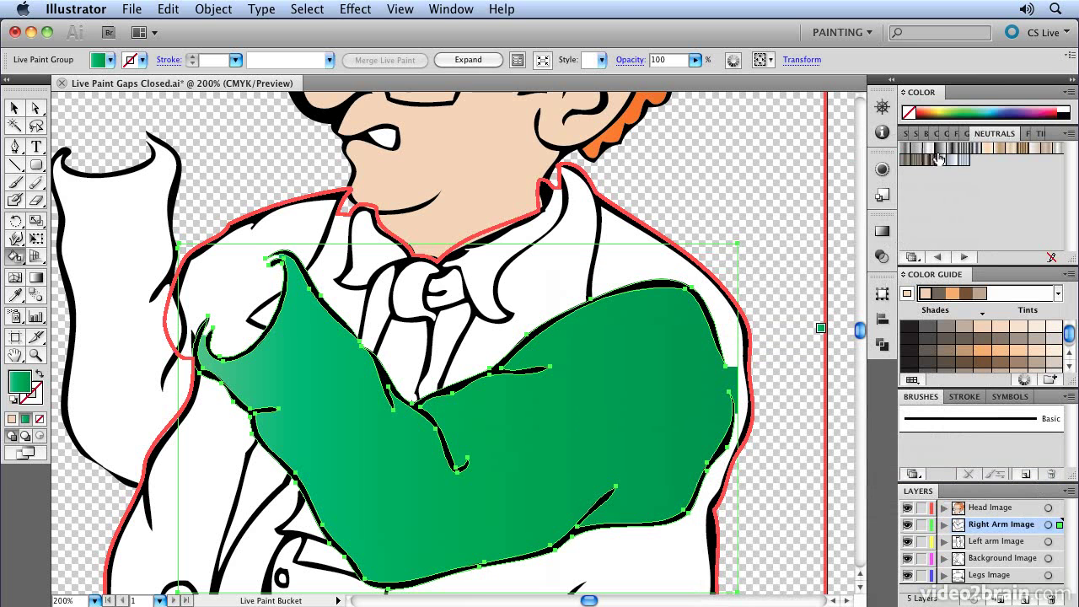
Fill the folded arm with a grey Neutrals gradient and set its right stop to 46% K.
click(942, 154)
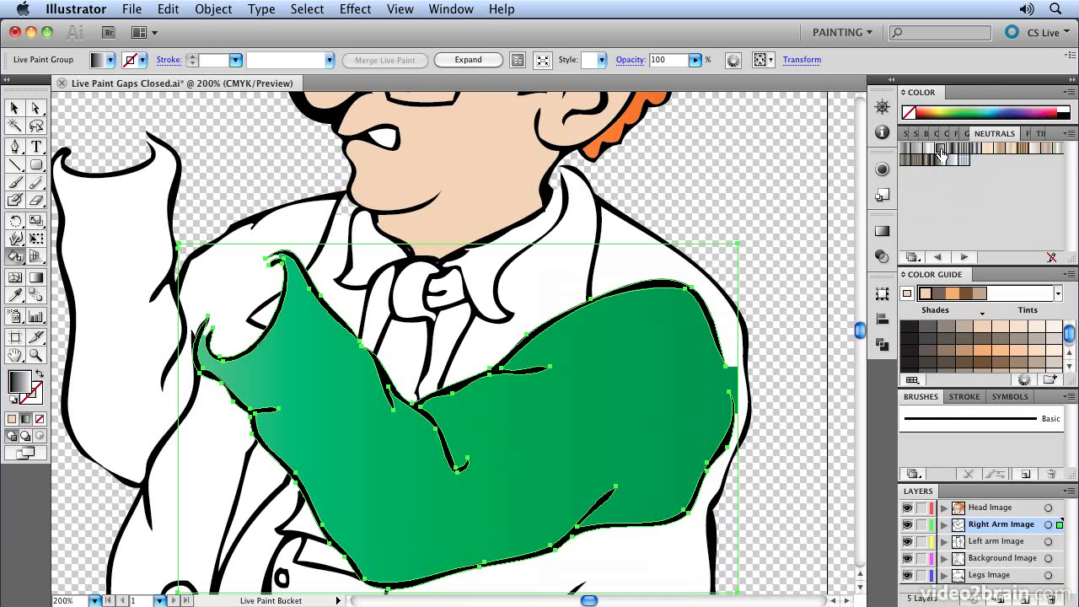
click(477, 453)
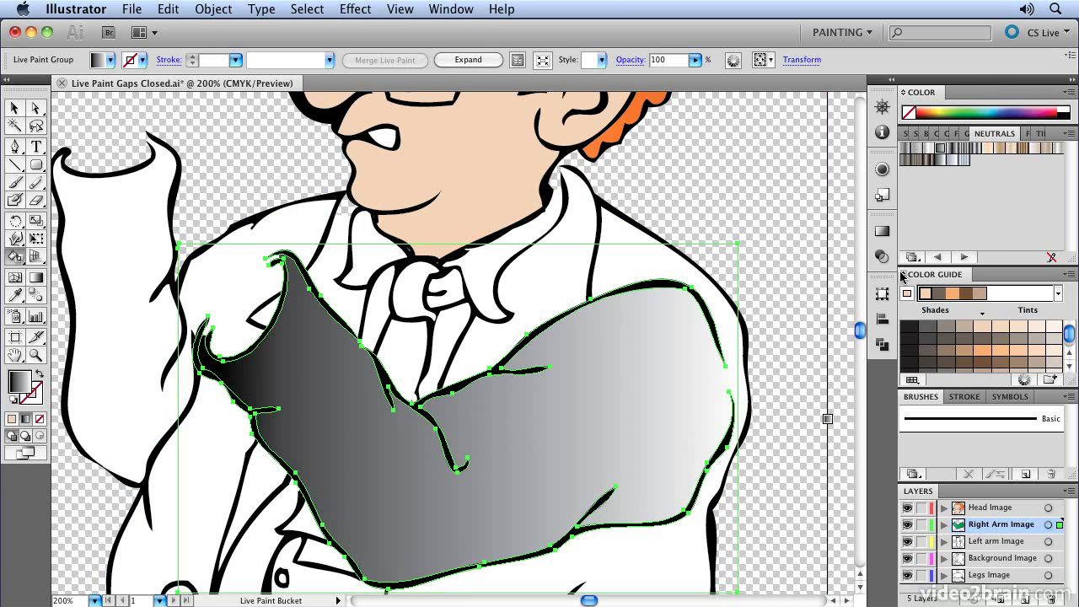
click(882, 231)
click(833, 313)
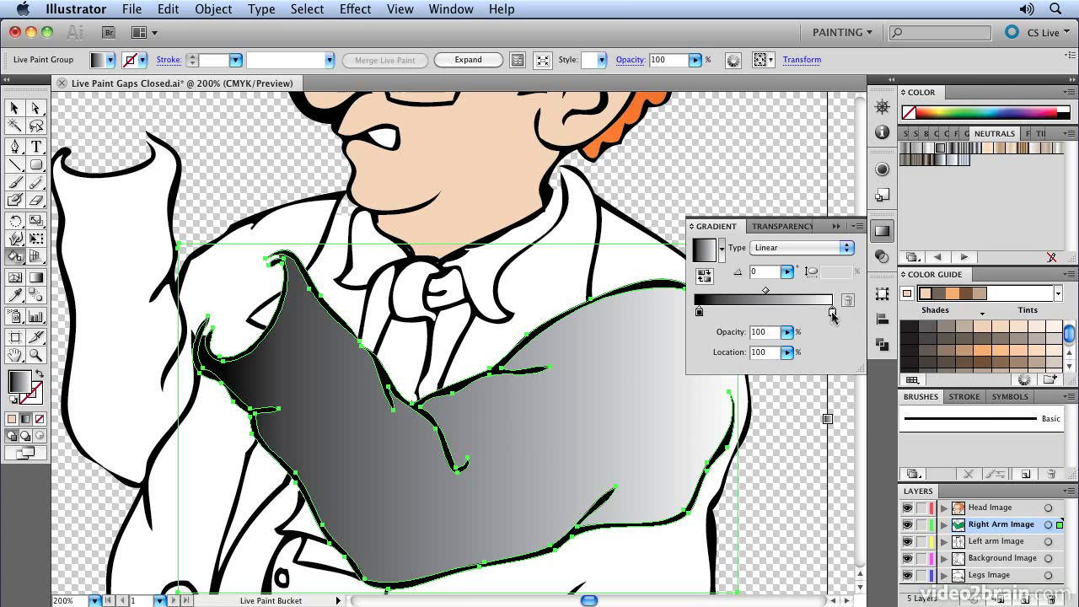
double_click(832, 313)
click(951, 354)
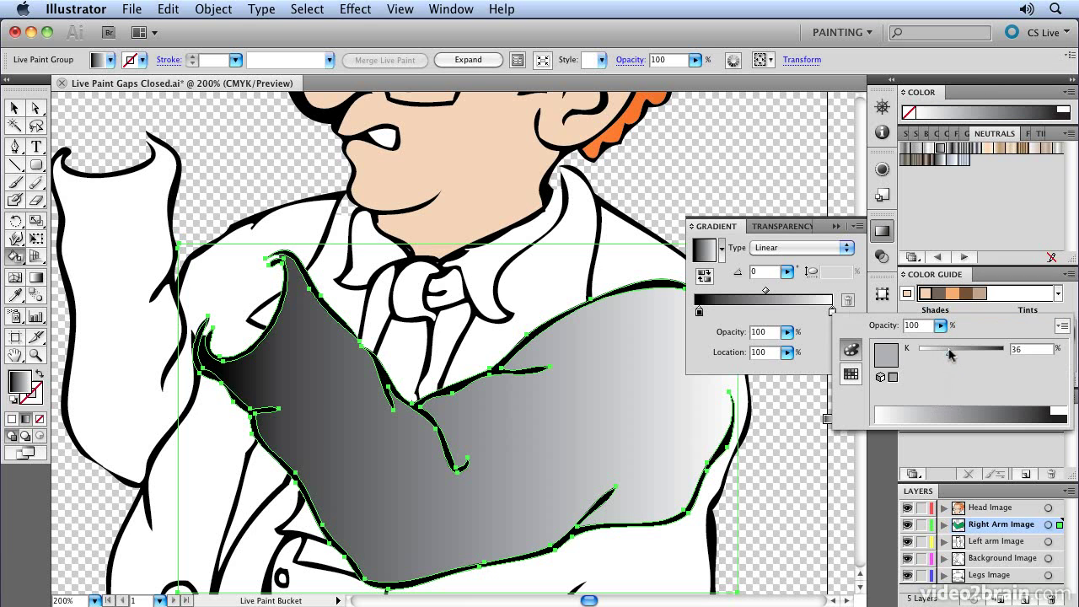
drag(951, 350, 958, 351)
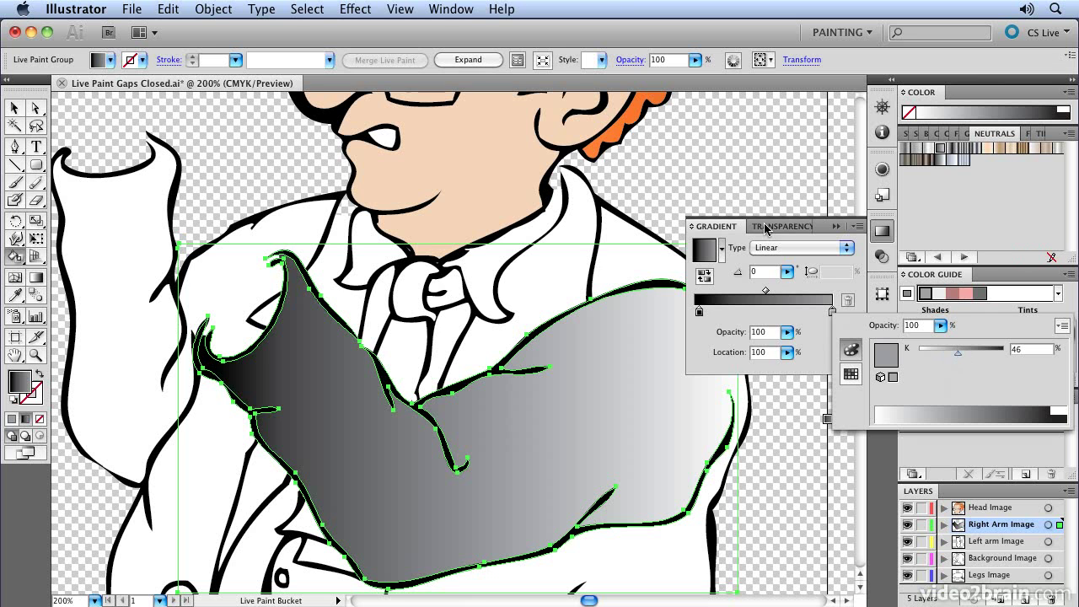
click(835, 229)
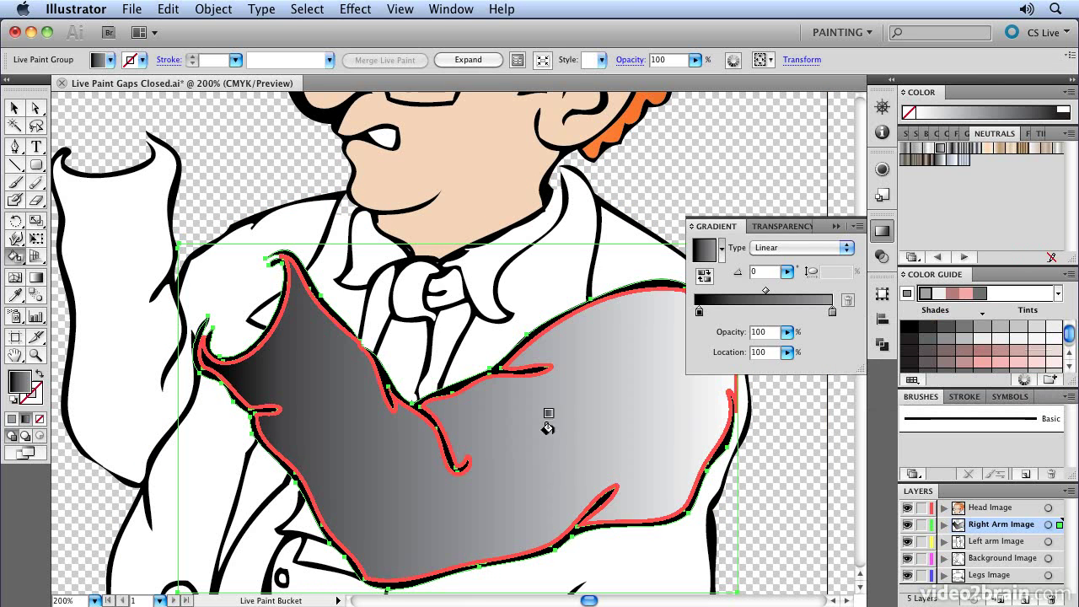
Repaint the arm with the darker gradient and fill the left sleeve and lower jacket areas.
click(568, 386)
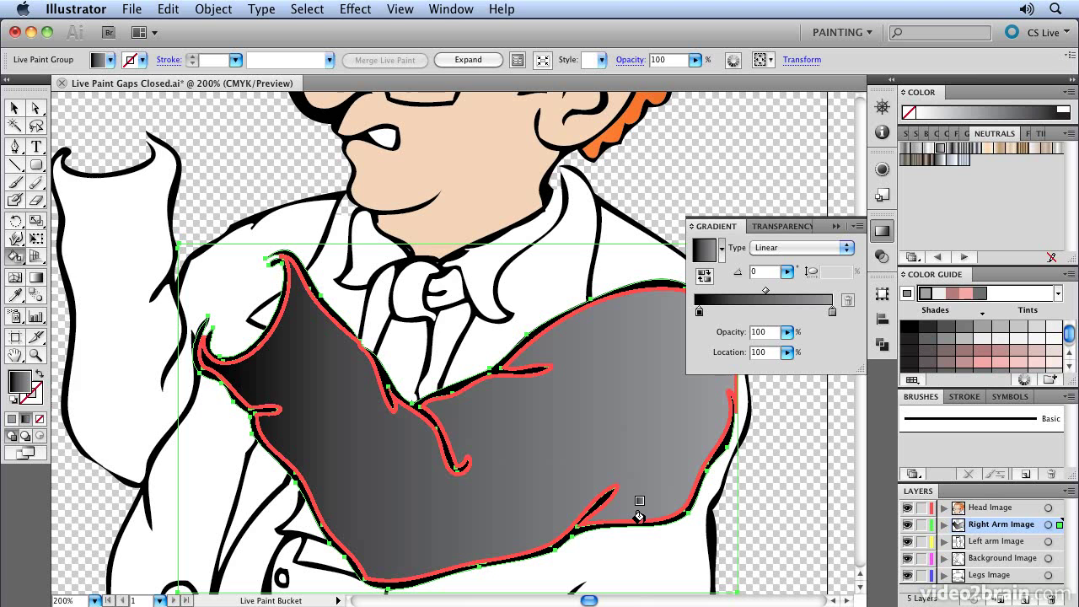
click(117, 229)
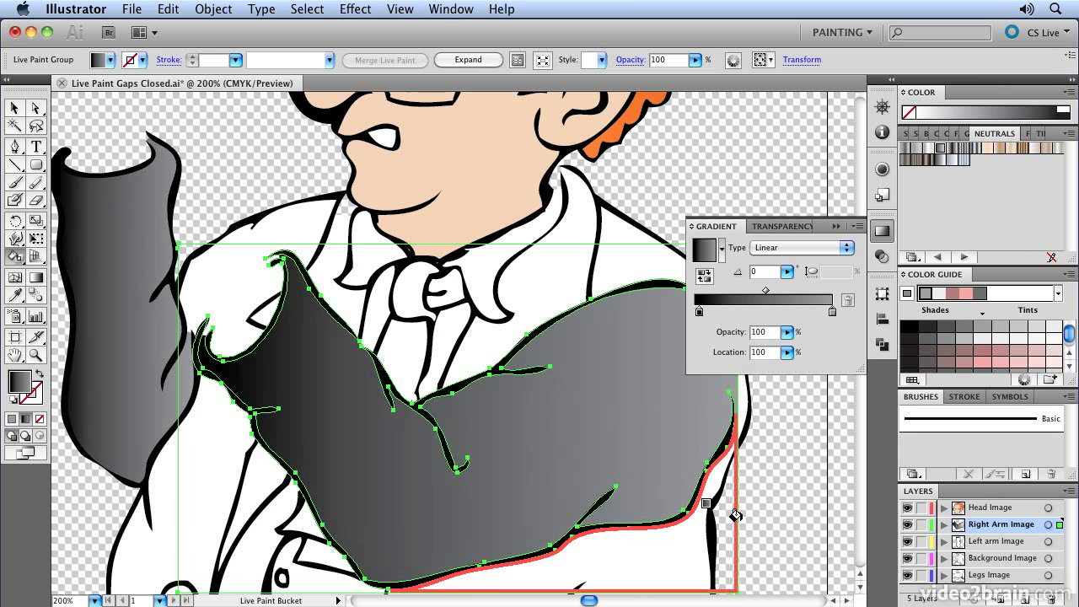
click(882, 231)
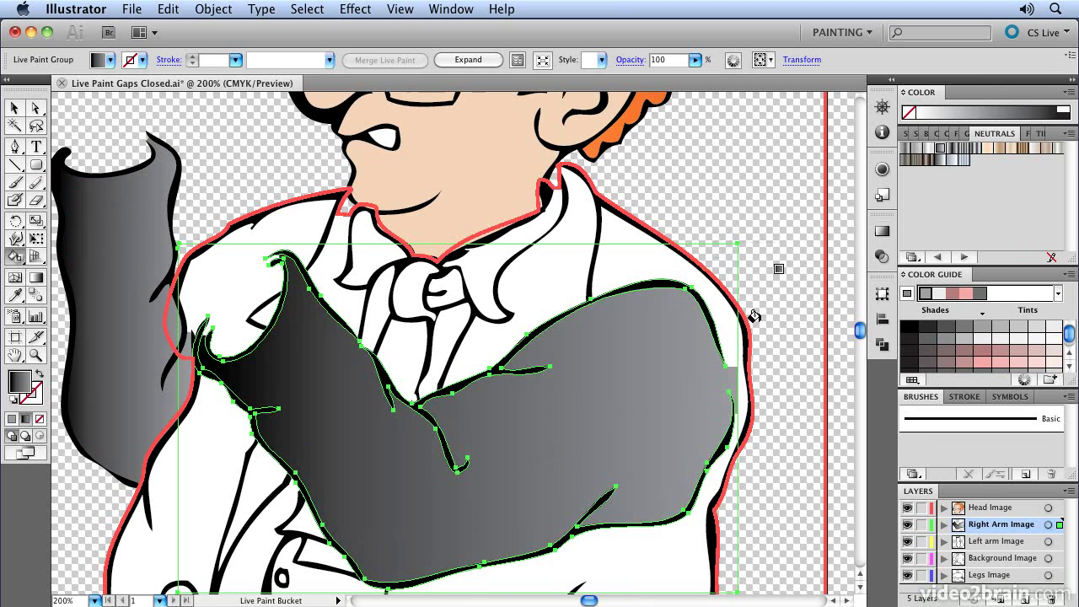
mouse_move(470, 247)
mouse_down()
mouse_move(509, 157)
mouse_move(523, 68)
mouse_up()
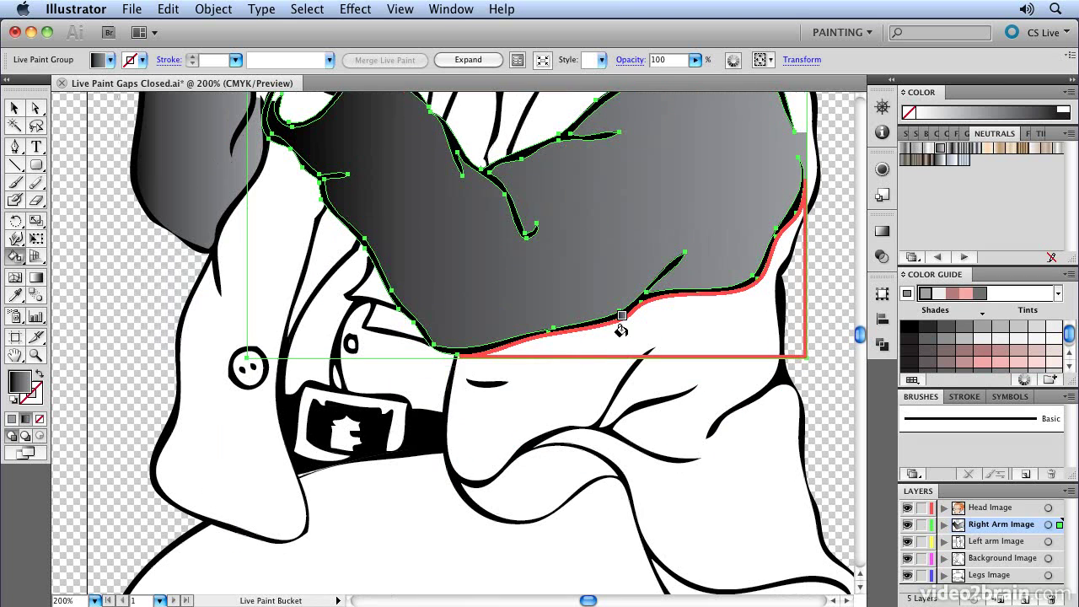
click(718, 466)
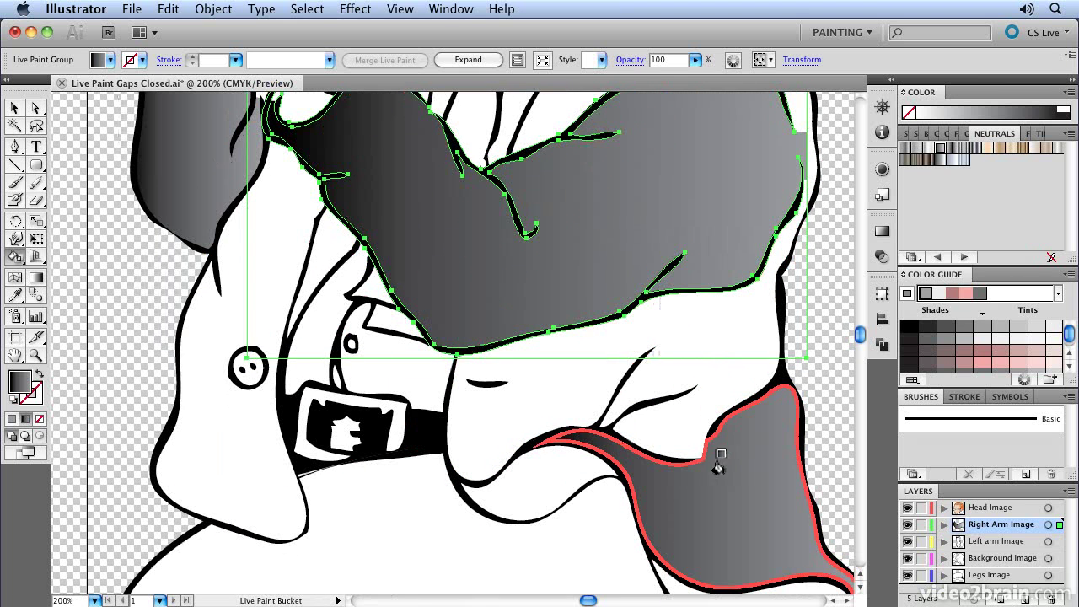
click(515, 462)
click(512, 426)
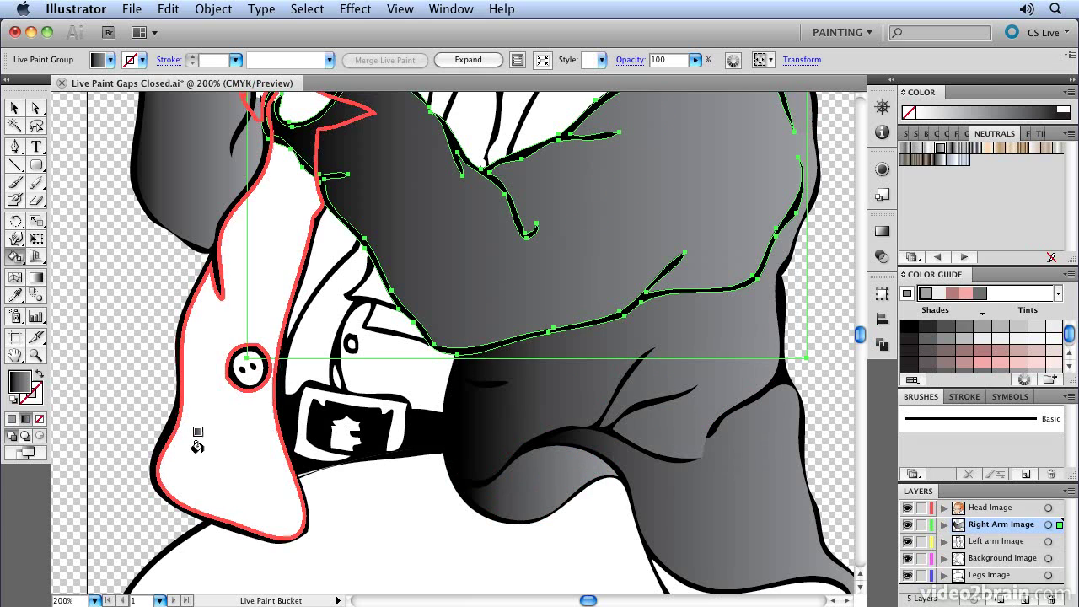
Undo the accidental gradient fills behind the face and over the shirt.
drag(299, 194, 166, 571)
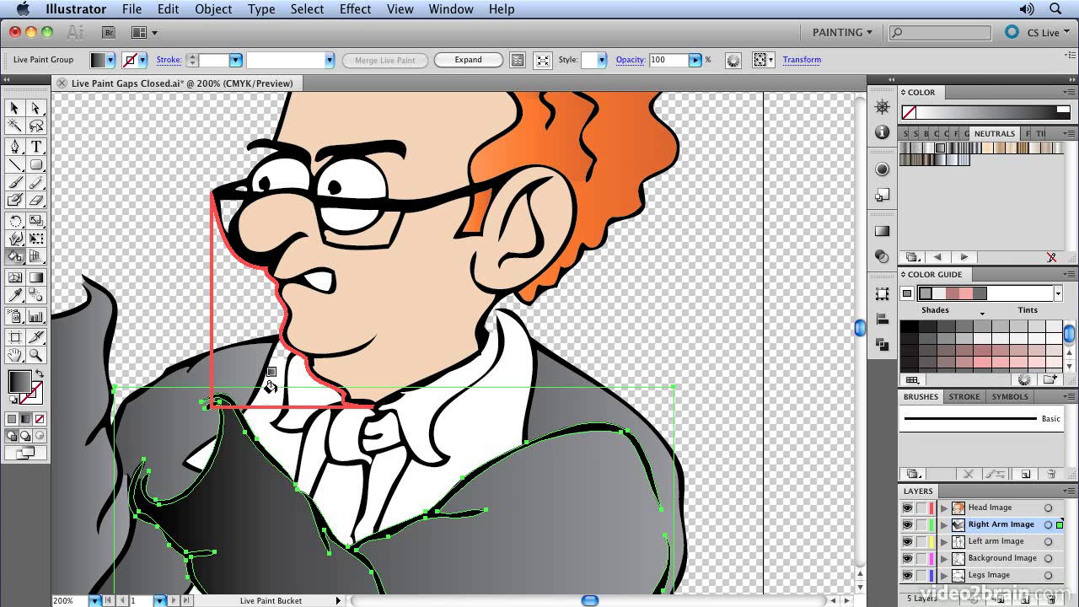
click(270, 378)
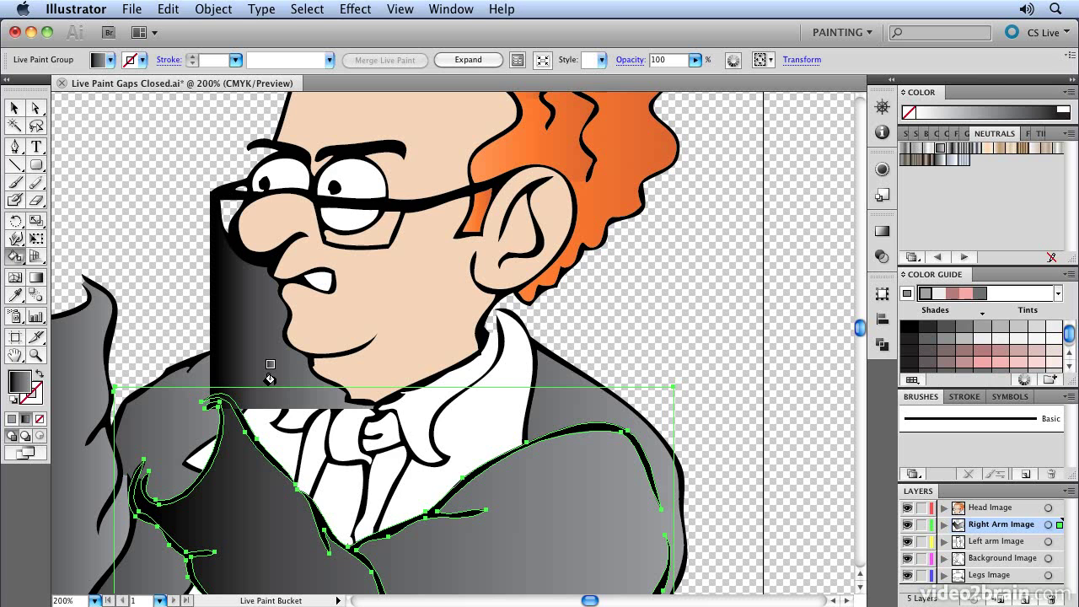
key(super+z)
click(291, 443)
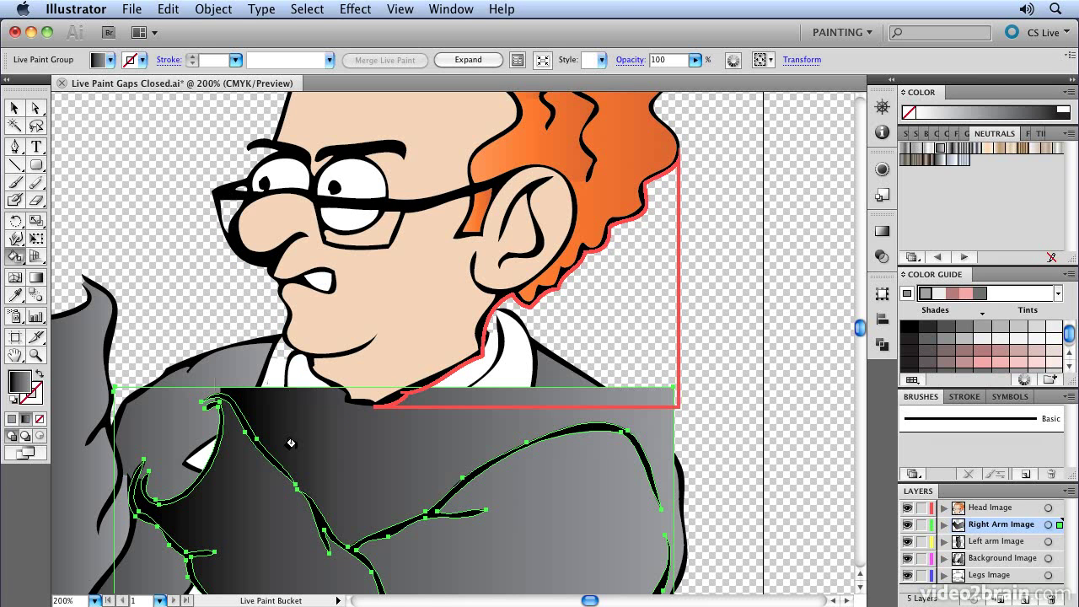
key(super+z)
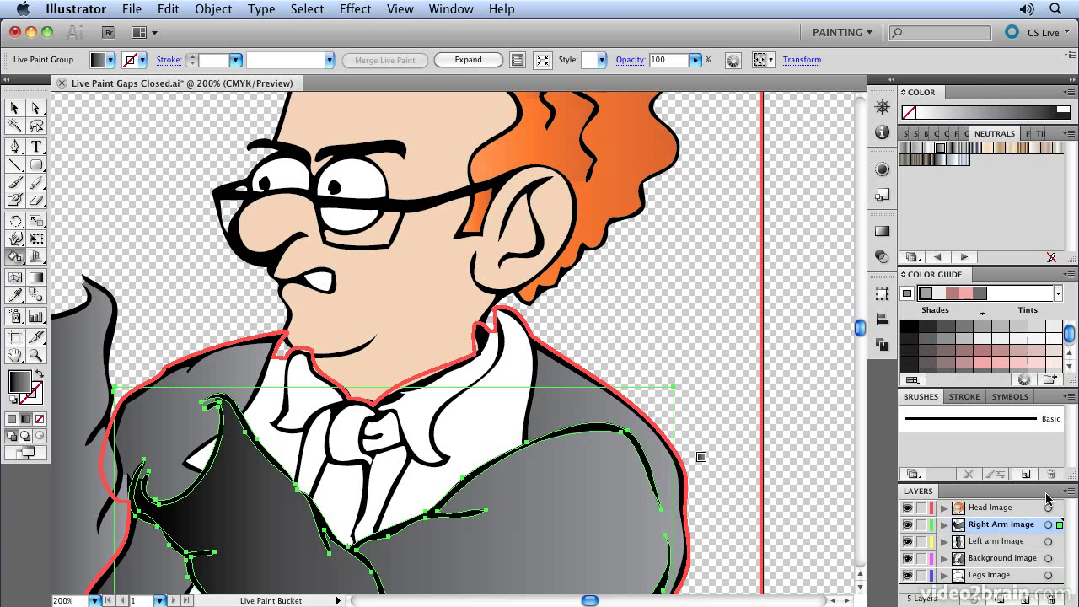
Isolate the Live Paint group on the Background Image layer for editing.
drag(1044, 482, 1044, 423)
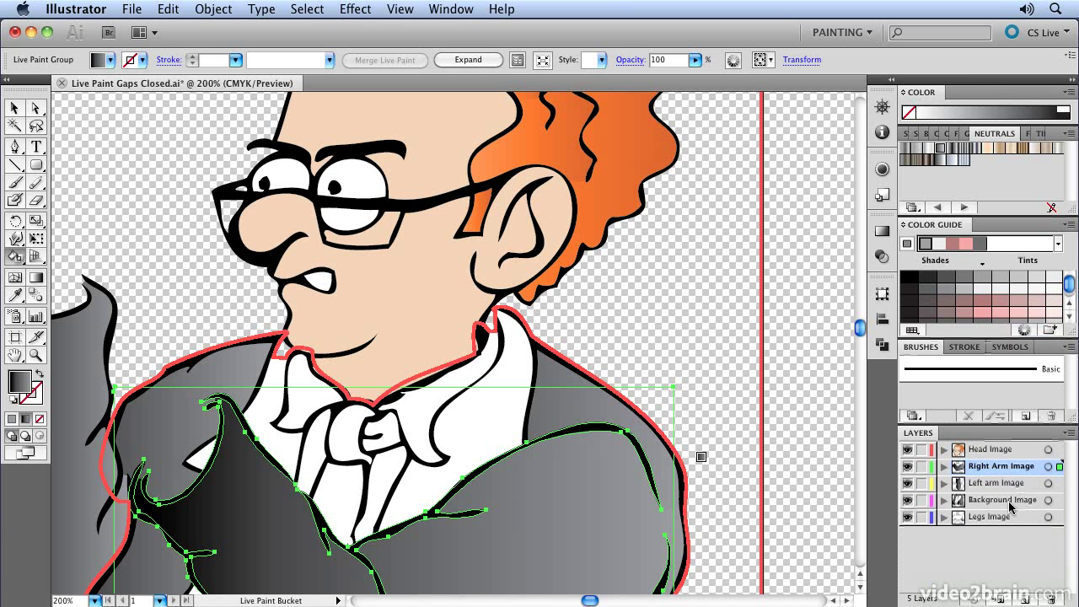
click(1049, 501)
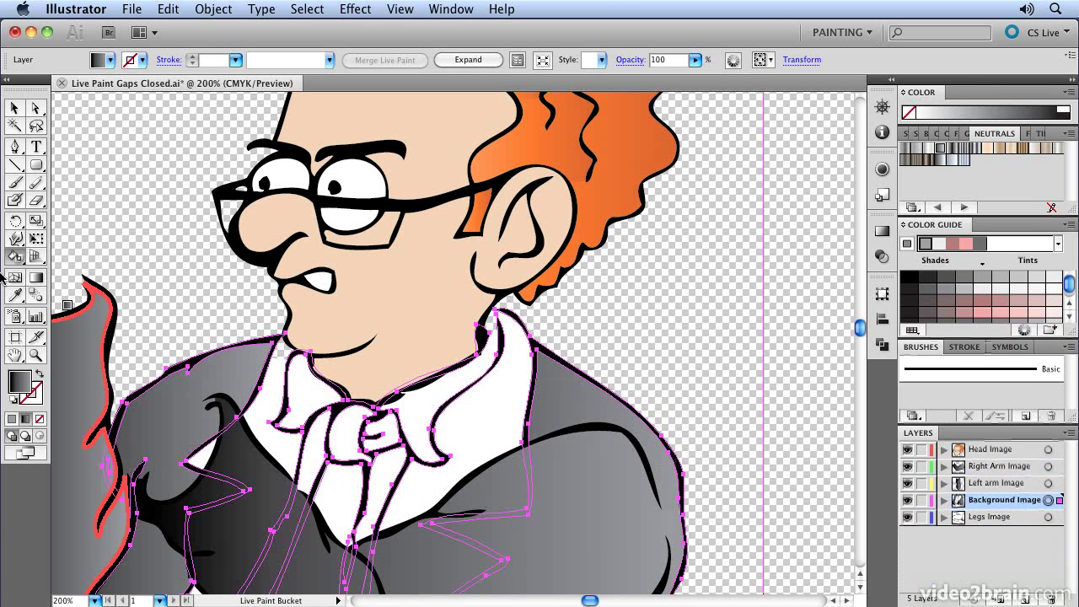
key(v)
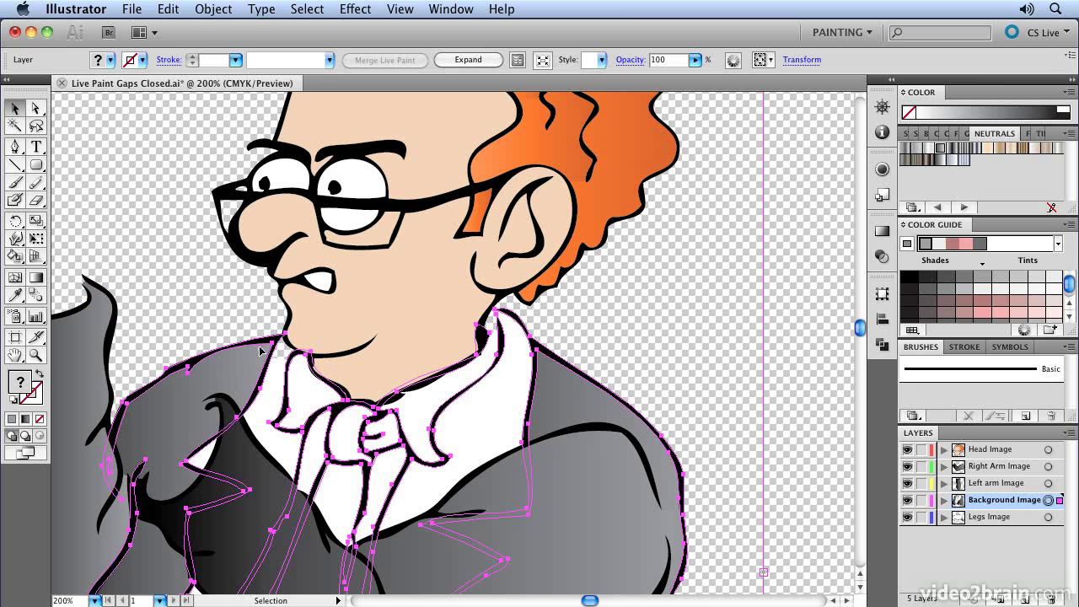
double_click(262, 348)
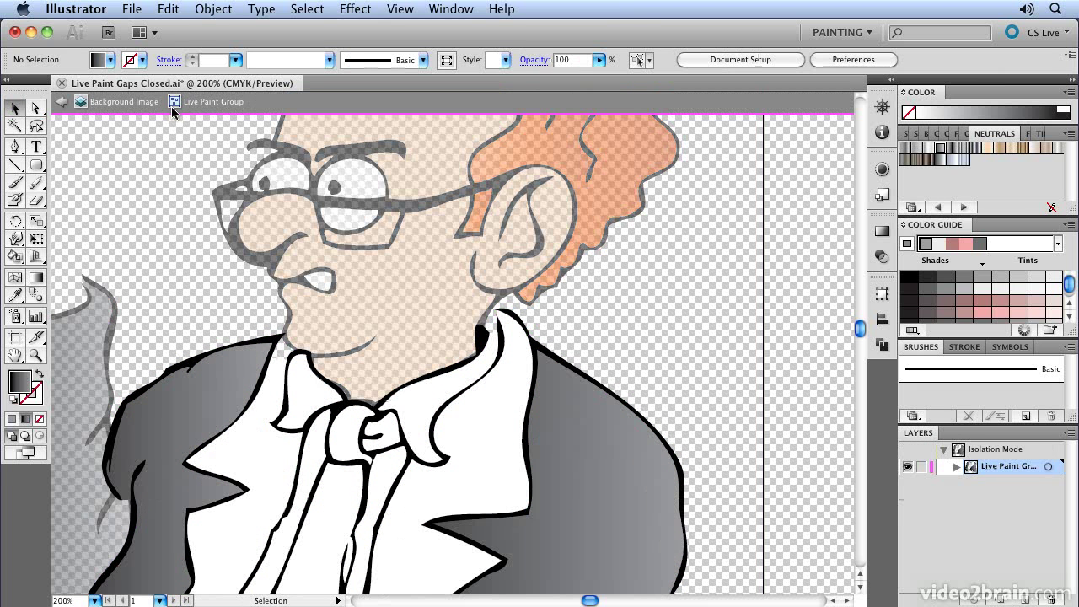
Fill the right lapel gap with the gray gradient using the Live Paint Bucket.
scroll(287, 447, down, 5)
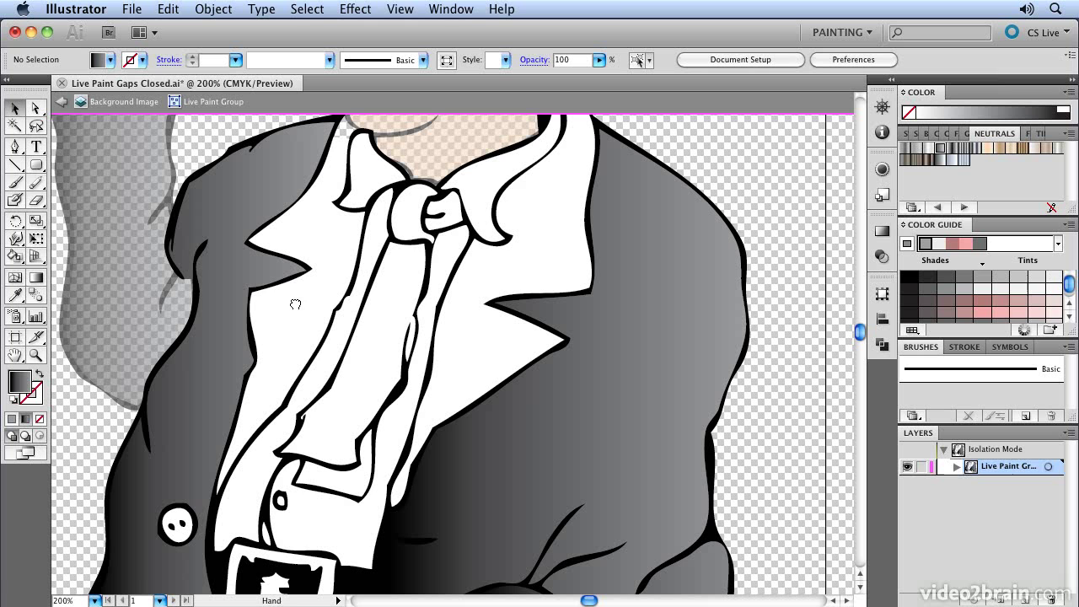
click(14, 256)
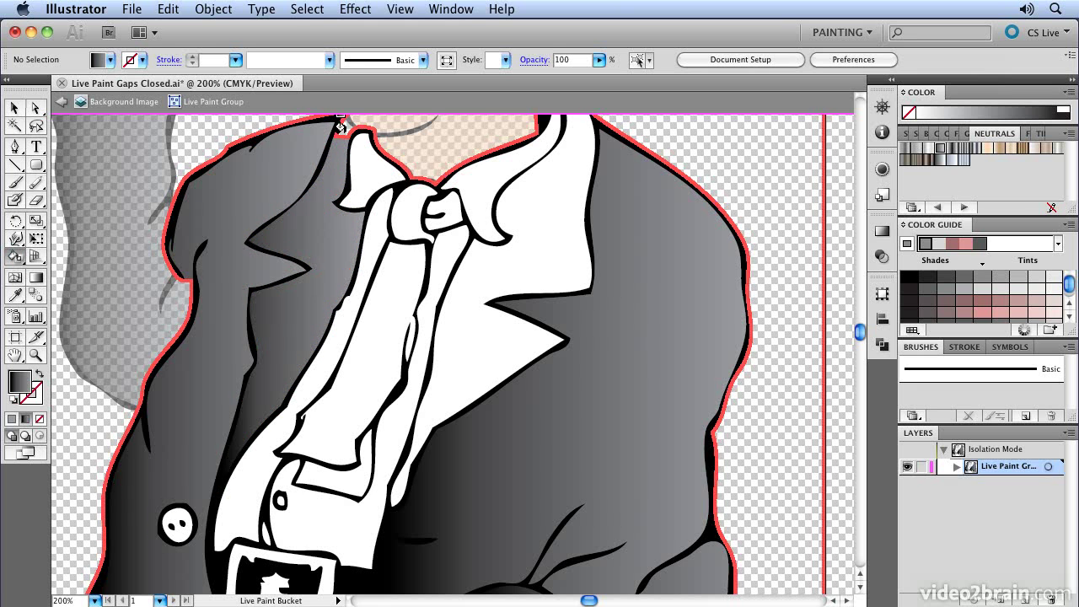
click(559, 180)
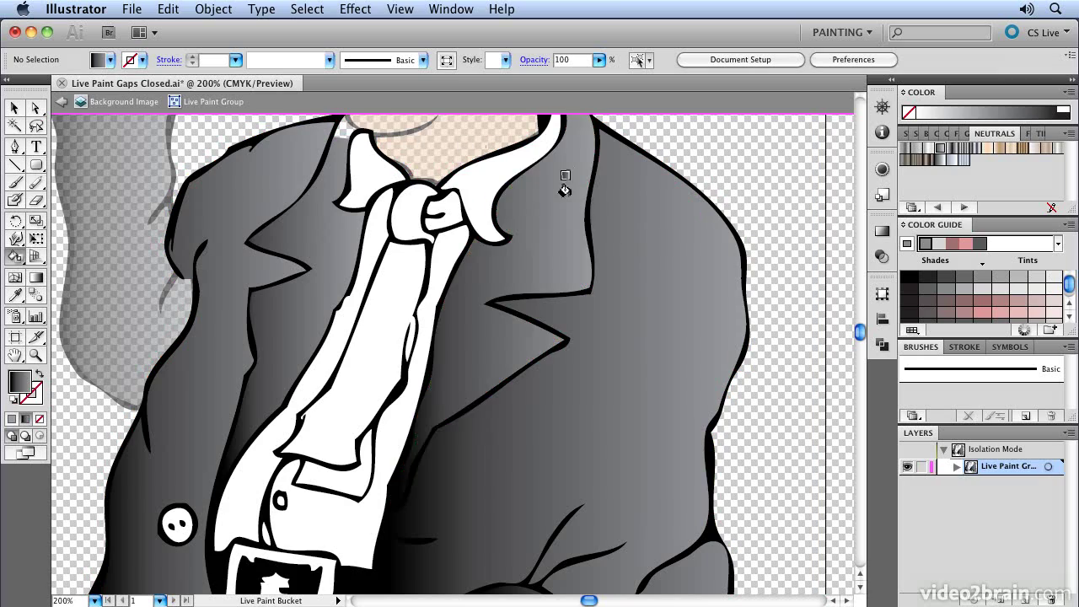
drag(361, 550, 421, 562)
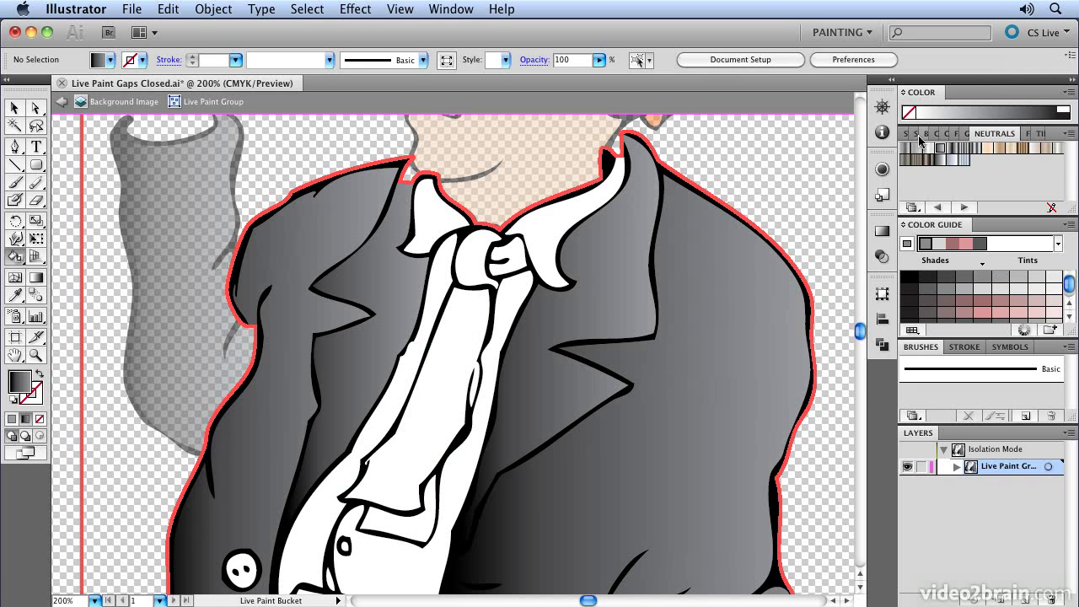
Paint the tie knot, body and lower flap green from the Brights swatches.
click(918, 137)
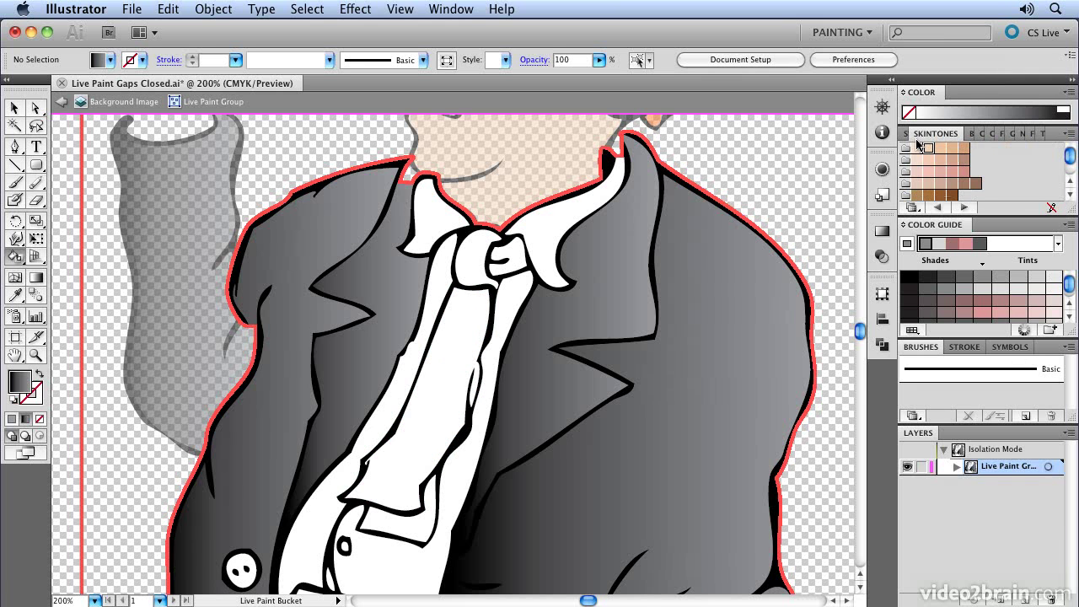
click(971, 133)
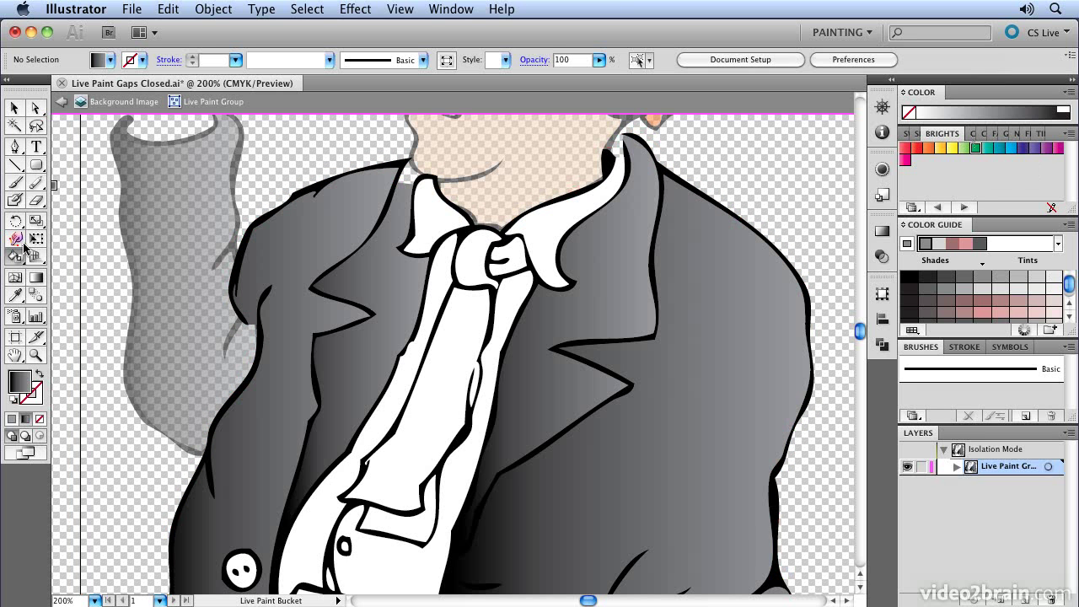
click(978, 150)
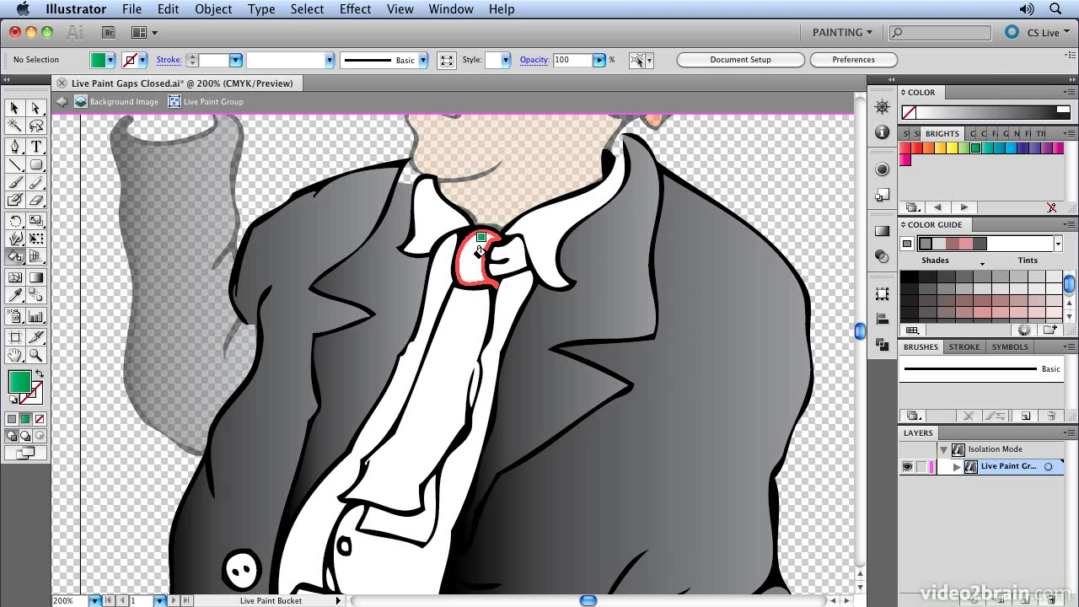
click(493, 247)
click(446, 336)
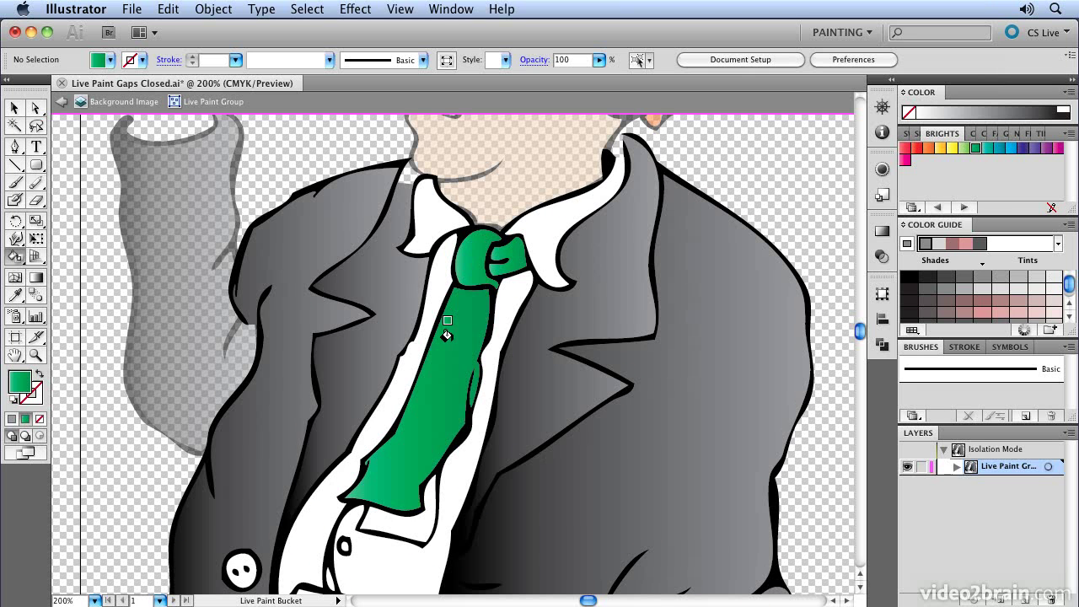
click(354, 496)
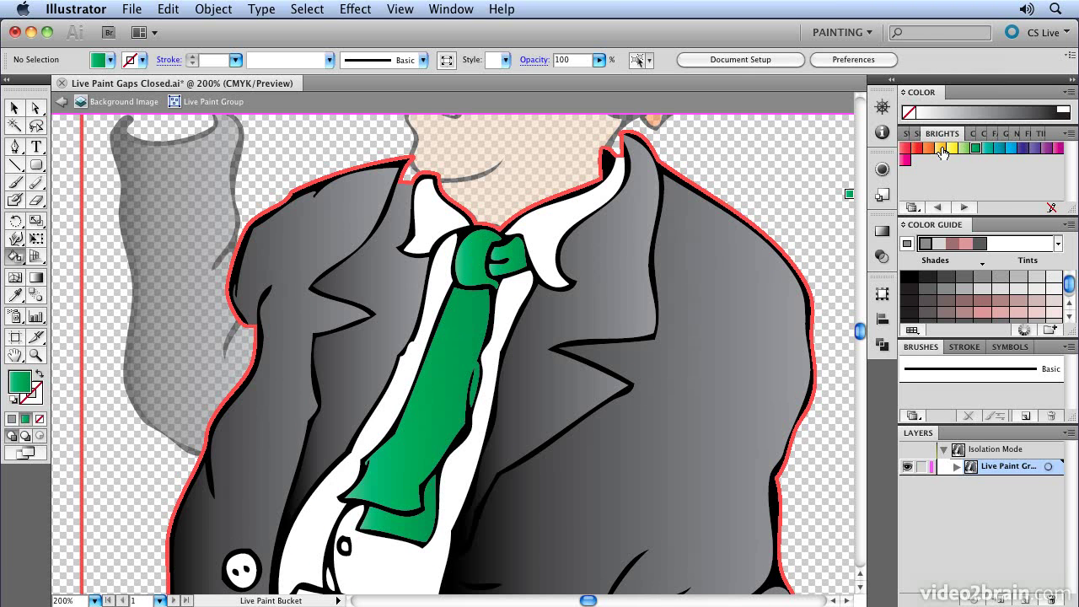
Paint both collars and all shirt strips yellow-orange.
click(941, 149)
click(559, 215)
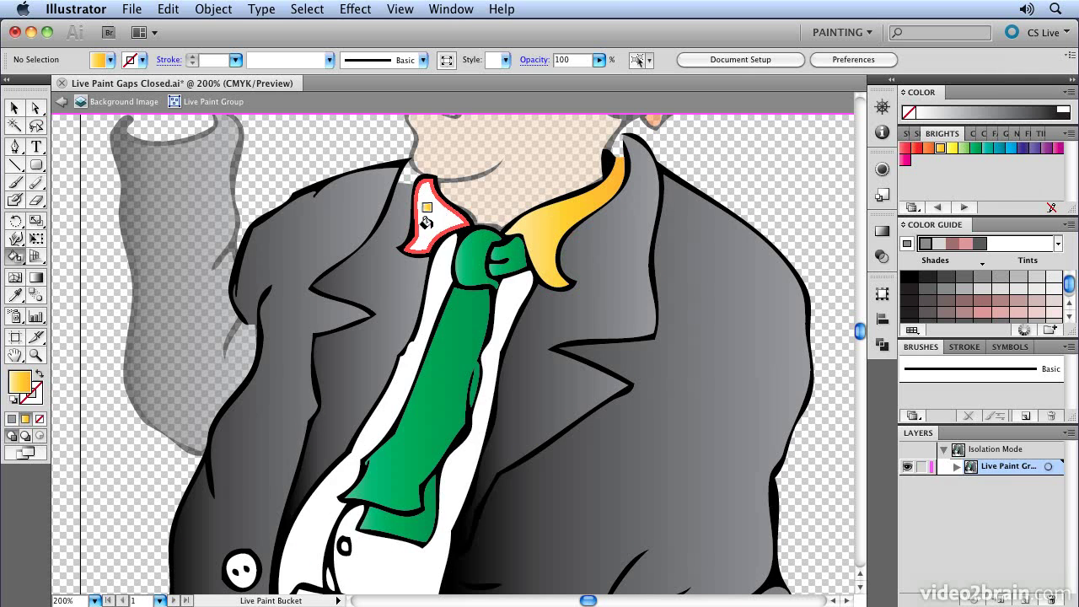
click(427, 221)
click(441, 261)
click(506, 291)
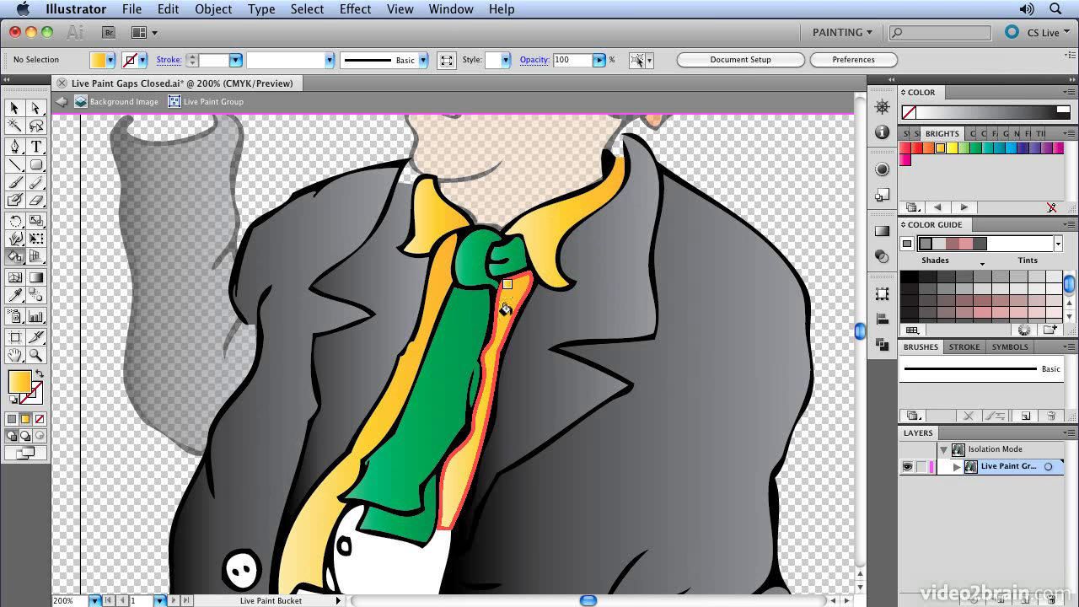
click(451, 490)
click(400, 525)
key(space)
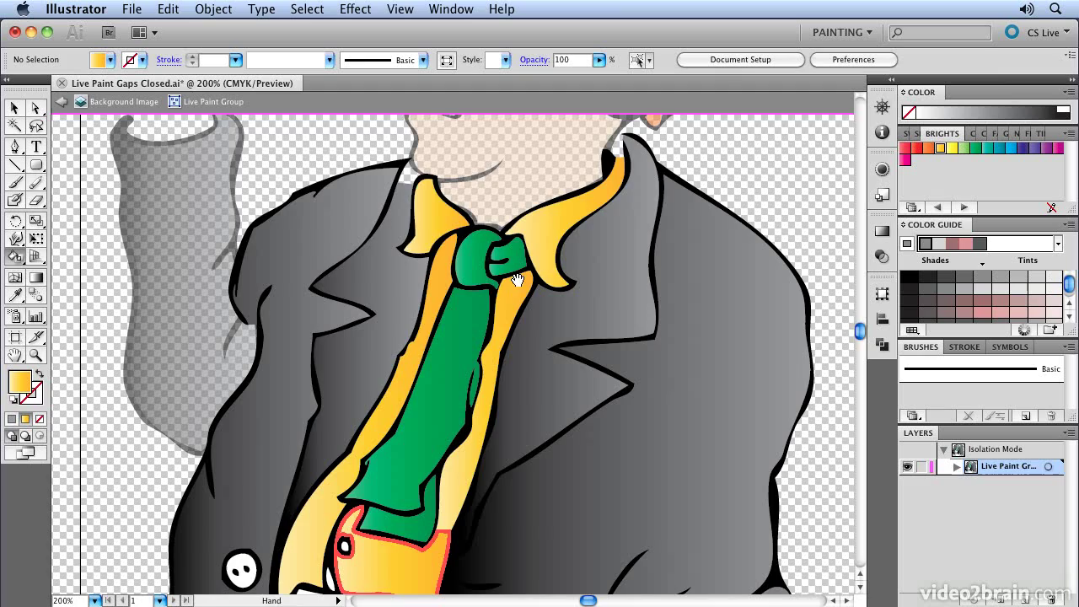
Paint the shoe's white upper area dark grey from the Color Guide.
scroll(518, 280, down, 5)
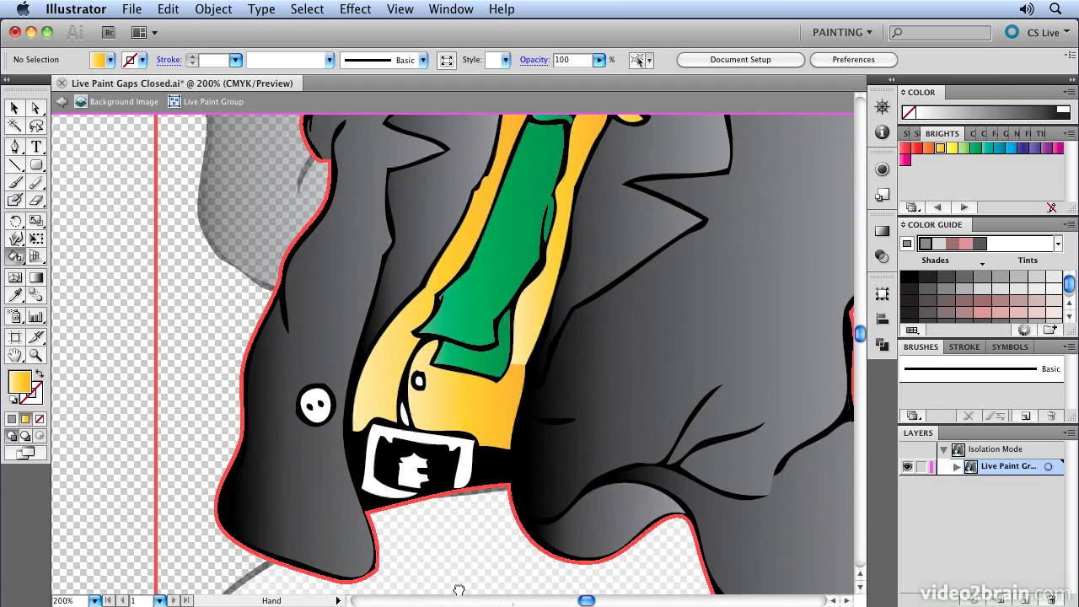
mouse_move(458, 591)
mouse_down()
mouse_move(397, 241)
mouse_move(383, 274)
mouse_move(384, 542)
mouse_move(383, 445)
mouse_move(350, 435)
mouse_up()
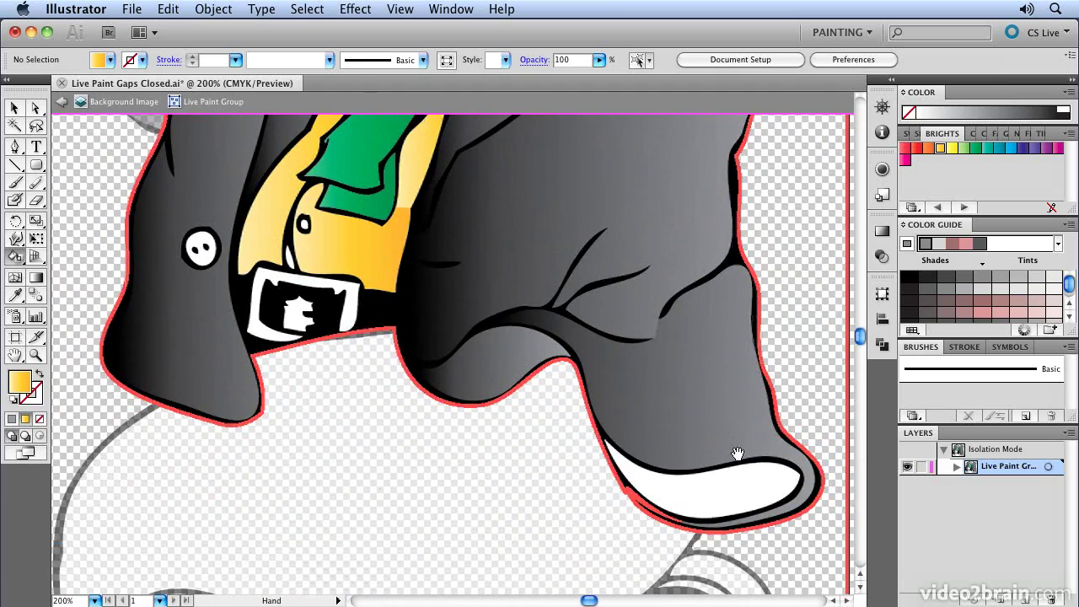
click(946, 280)
click(929, 278)
click(768, 506)
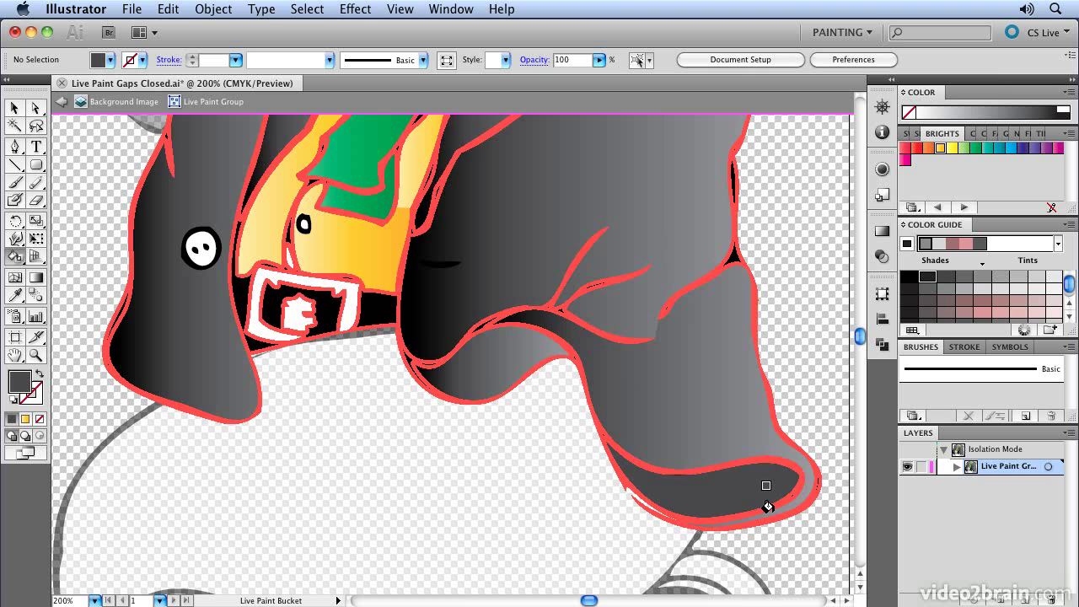
Paint the shoe sole black.
click(909, 277)
click(765, 482)
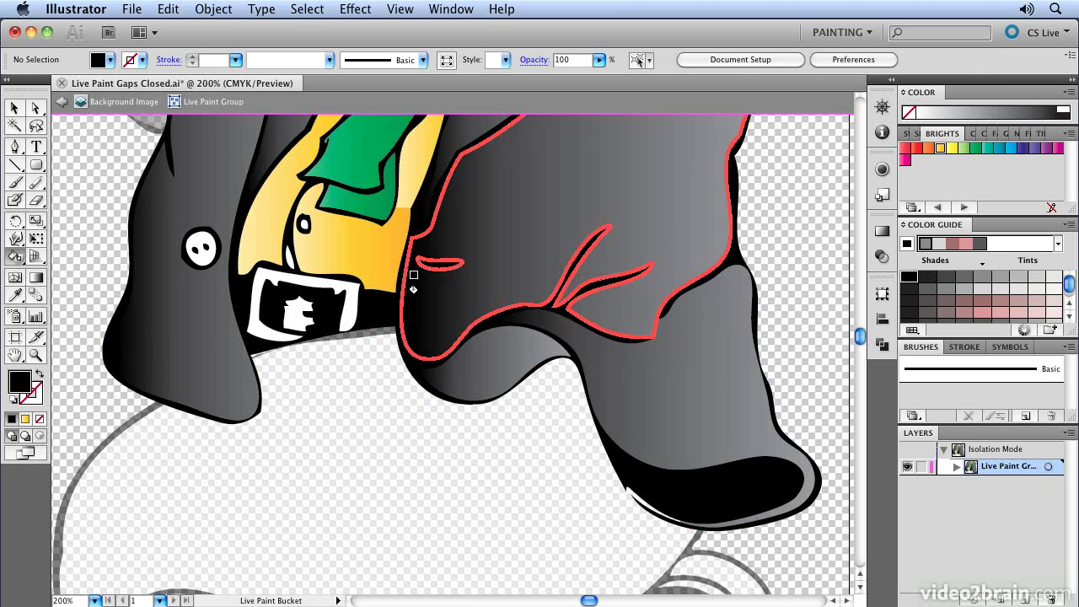
scroll(405, 282, up, 10)
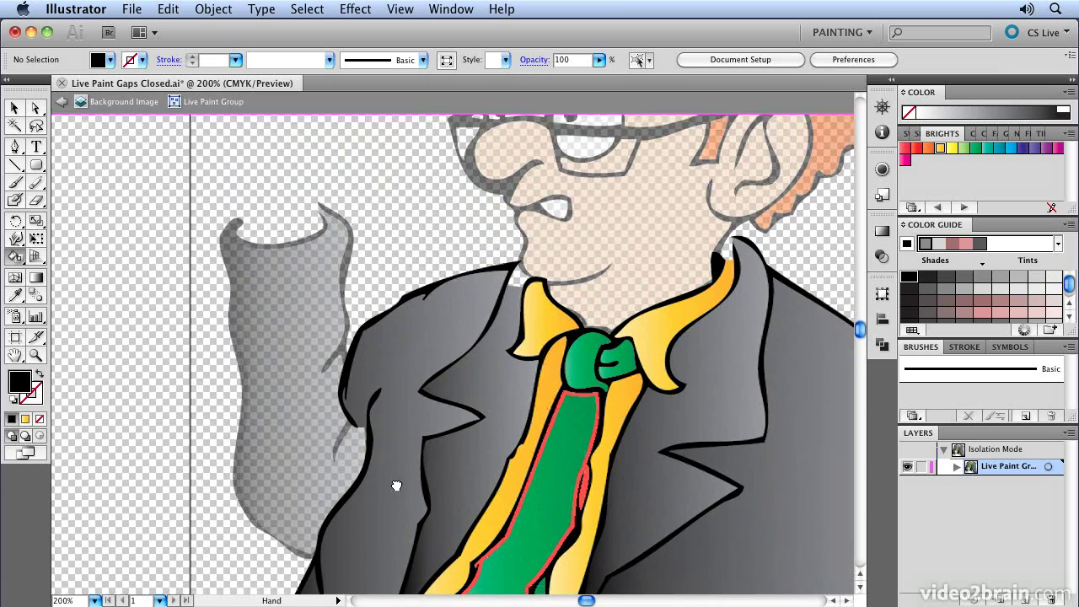
Exit the isolated Live Paint group to show all artwork, then switch to the Selection tool.
scroll(397, 486, down, 3)
drag(319, 438, 385, 248)
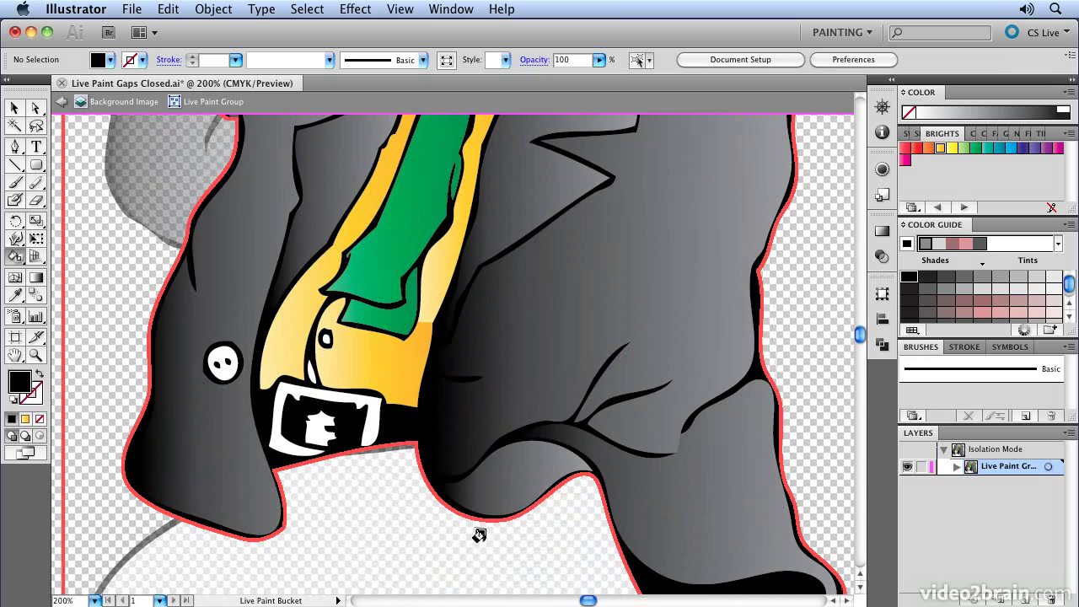
click(60, 105)
click(61, 105)
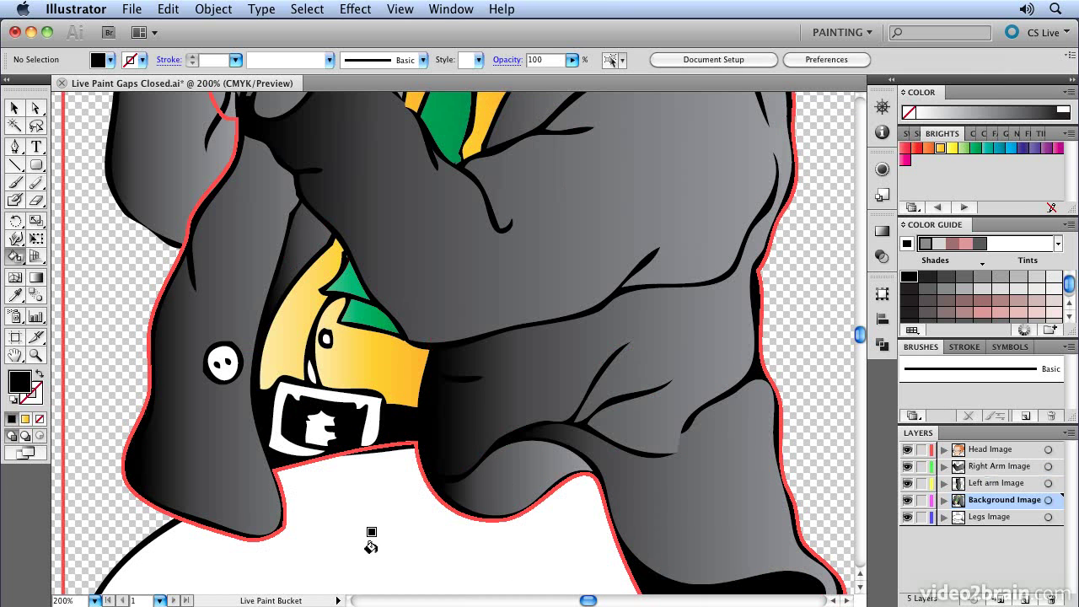
scroll(369, 397, down, 6)
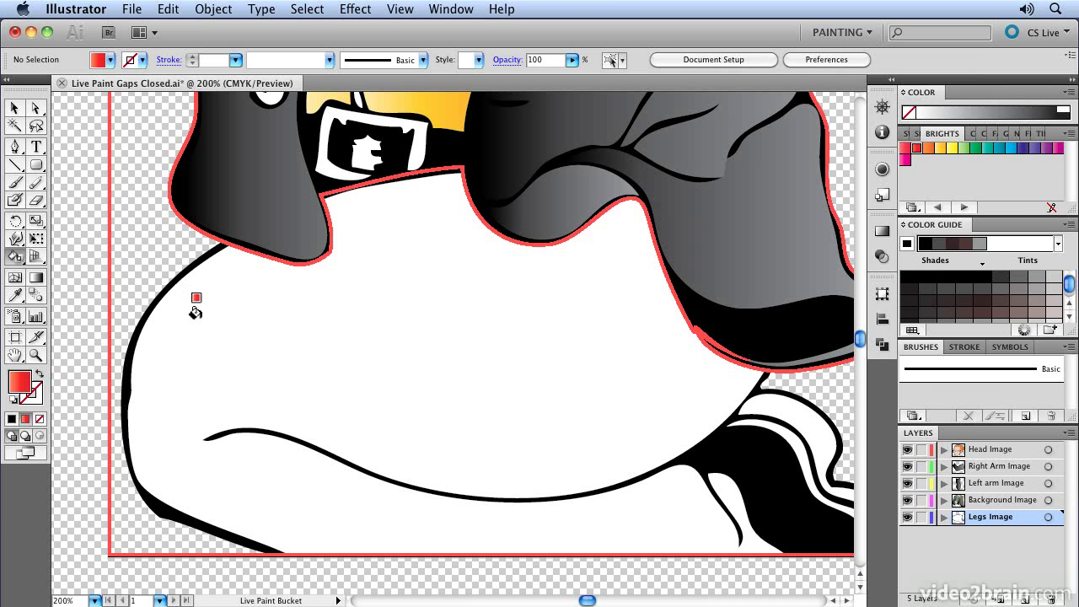
key(v)
Isolate the legs Live Paint group and fill the trouser region red with the Live Paint Bucket.
click(169, 278)
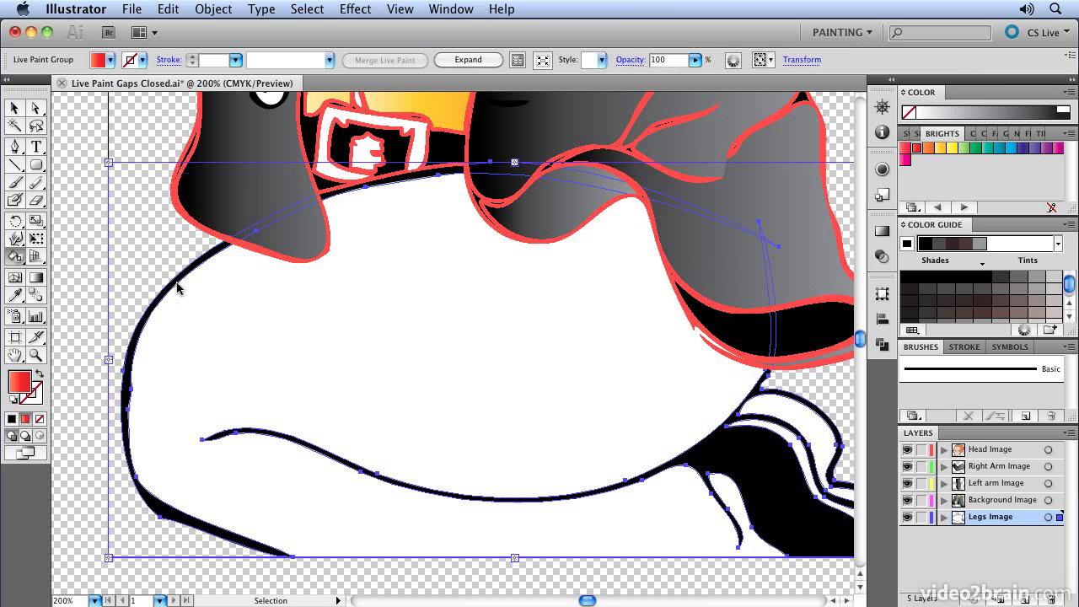
double_click(177, 287)
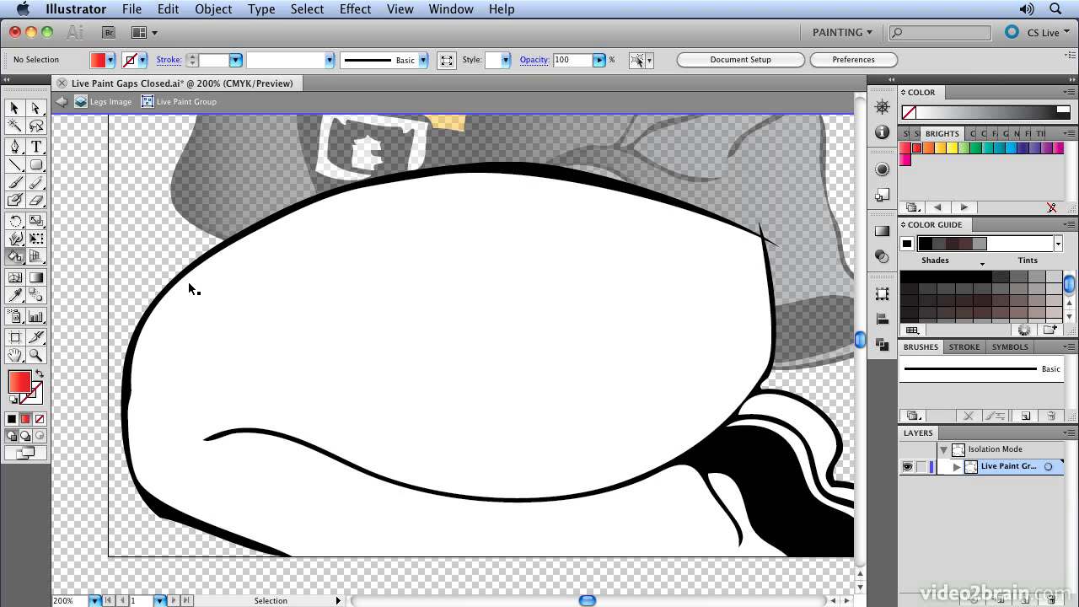
key(k)
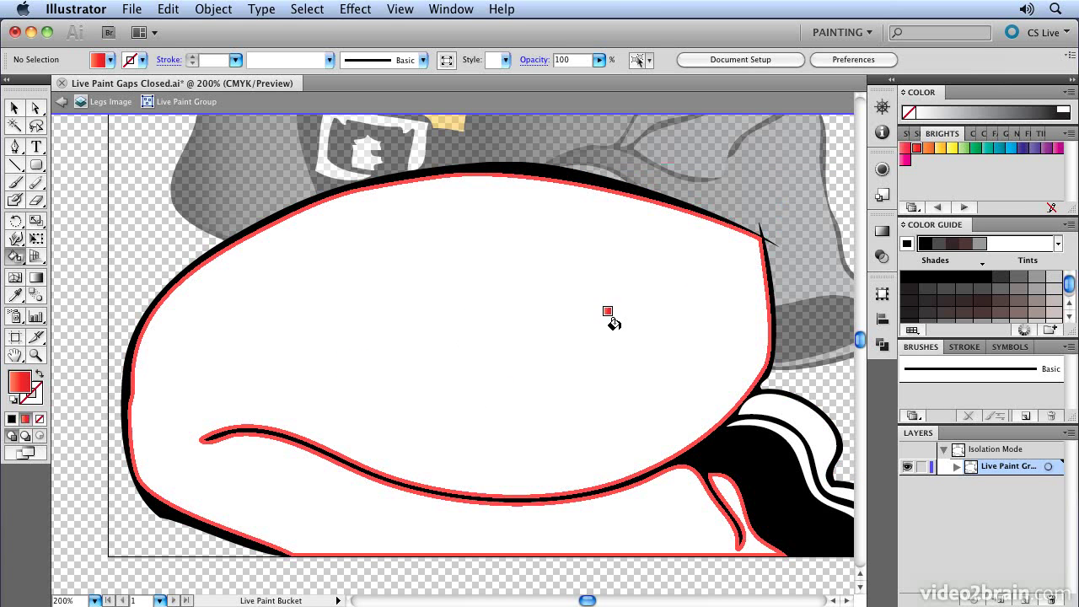
click(555, 337)
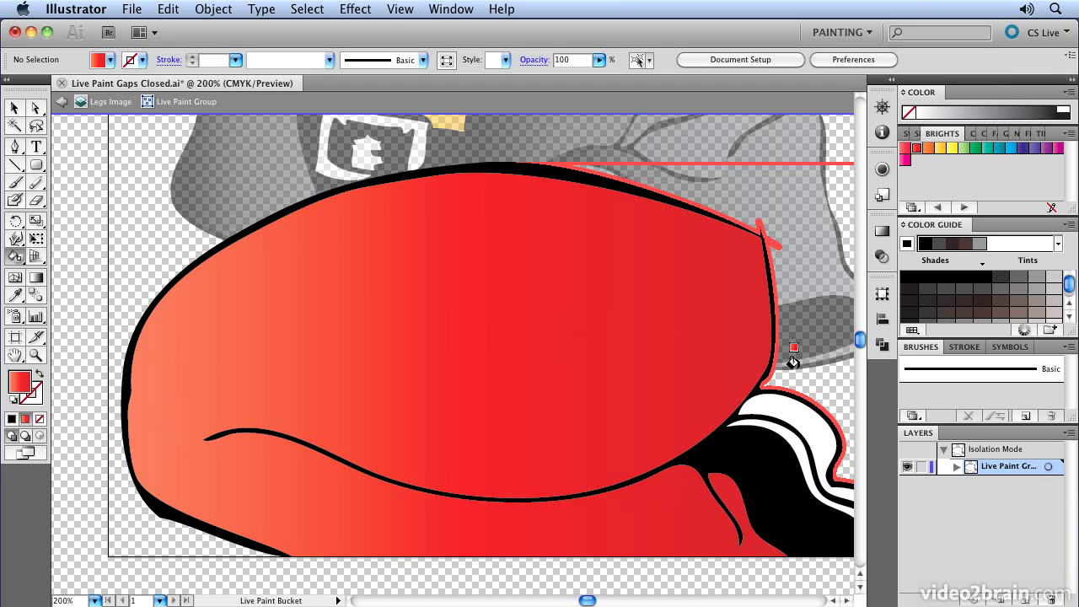
Repaint the trousers with the brown gradient from the fruit-themed swatch library.
click(1016, 135)
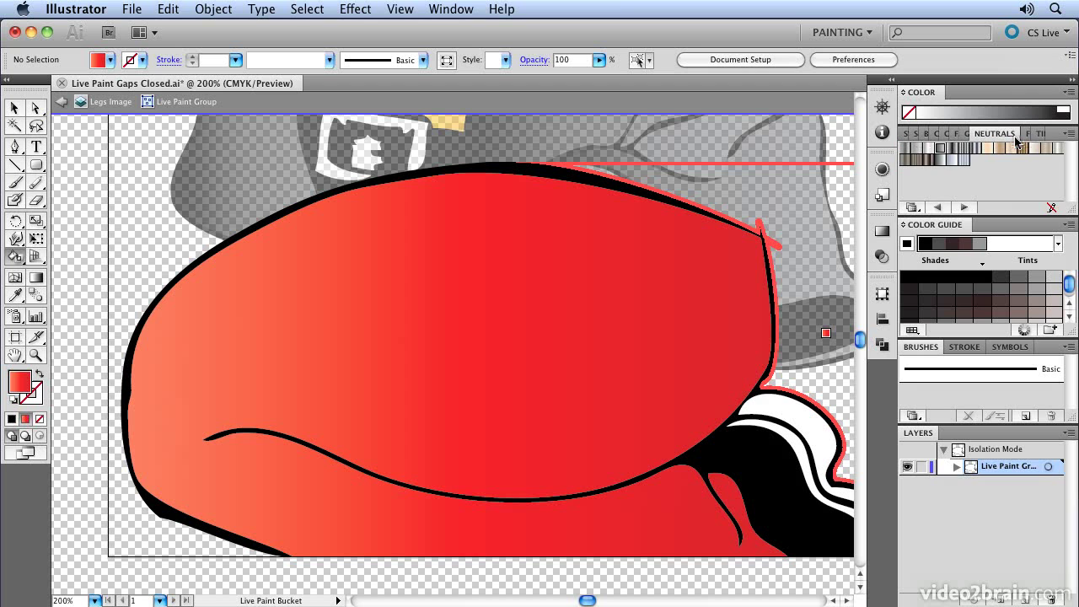
click(1030, 134)
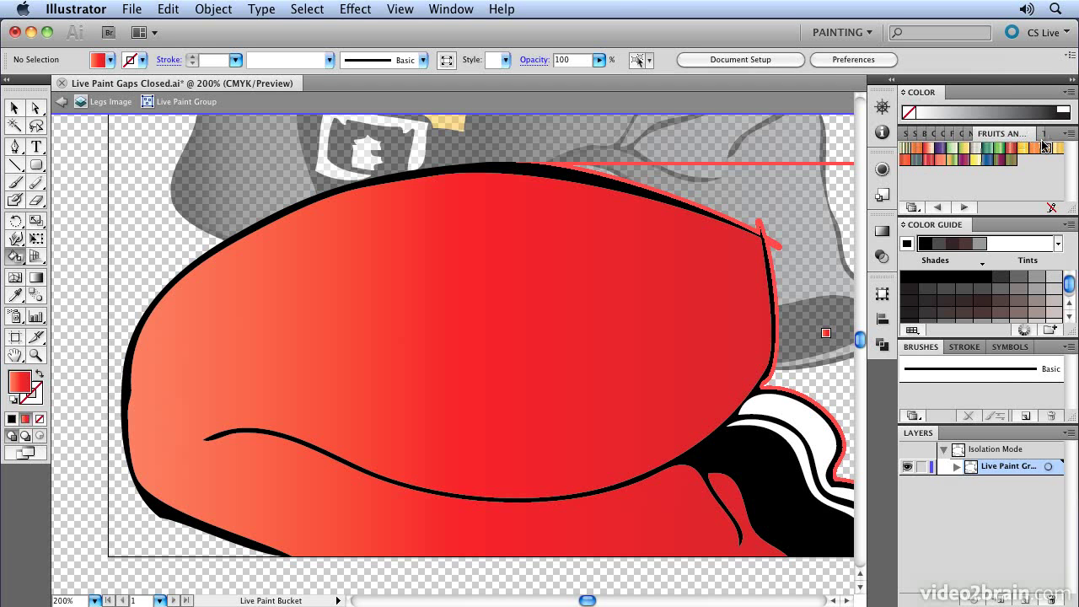
click(1051, 152)
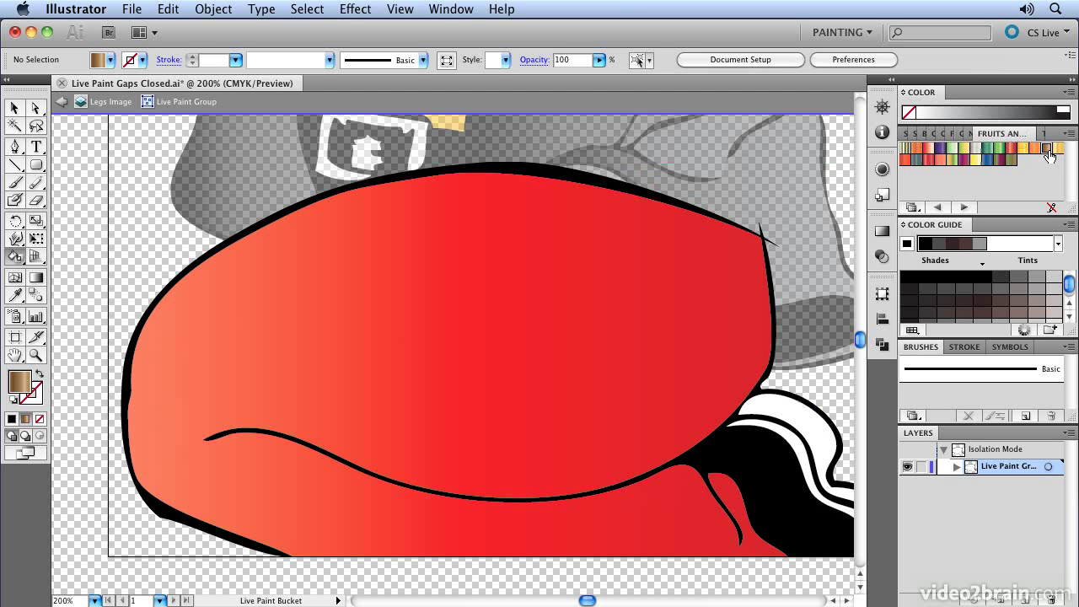
click(405, 299)
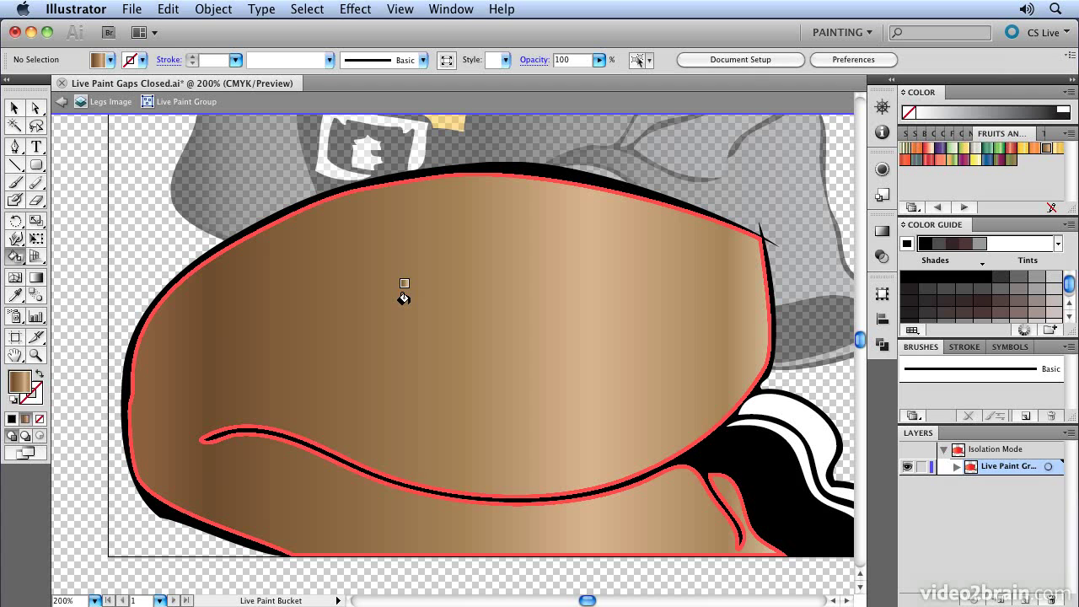
click(907, 135)
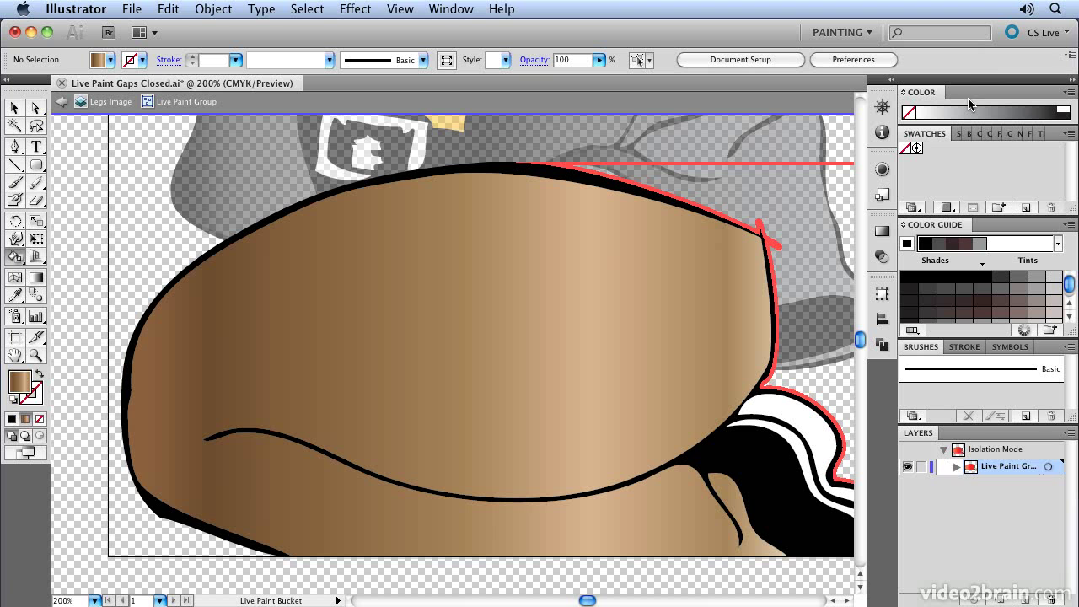
Load the Earthtone swatch library and repaint the trousers solid dark red-brown.
click(1067, 134)
mouse_move(951, 474)
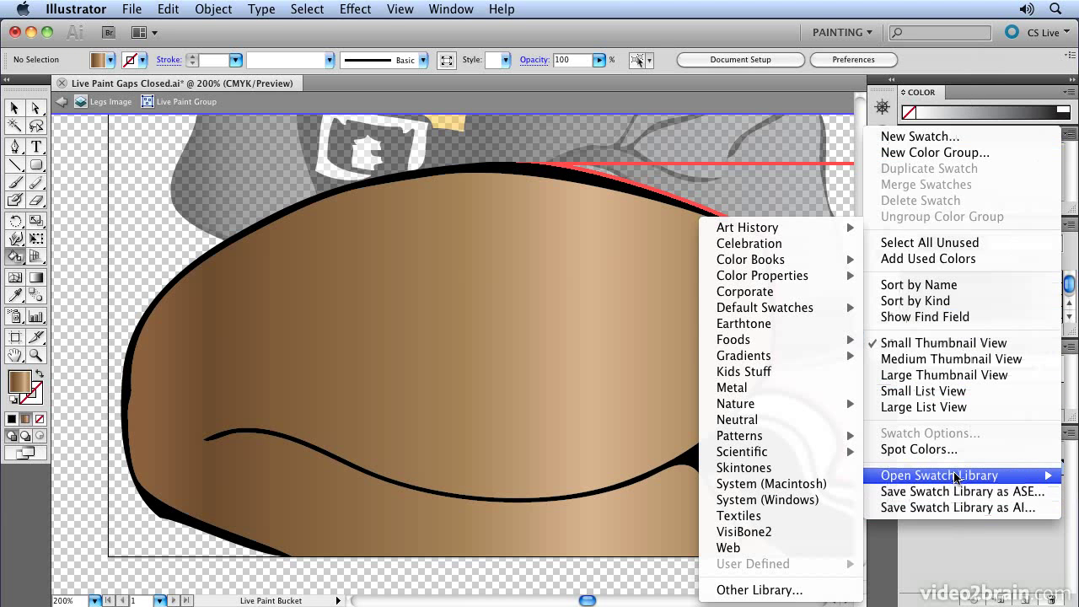
click(776, 327)
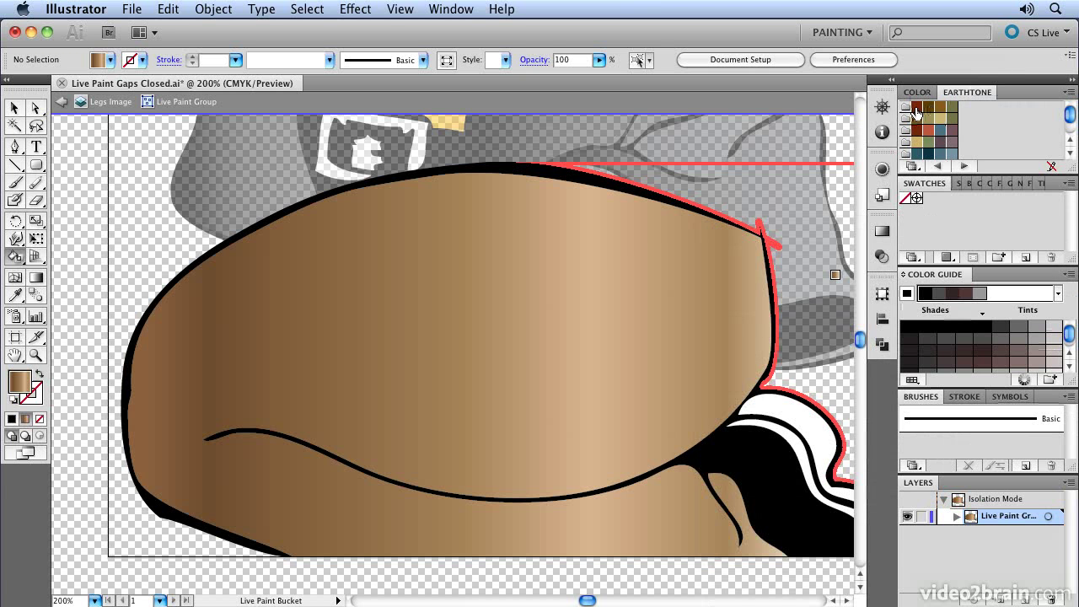
click(916, 110)
click(478, 320)
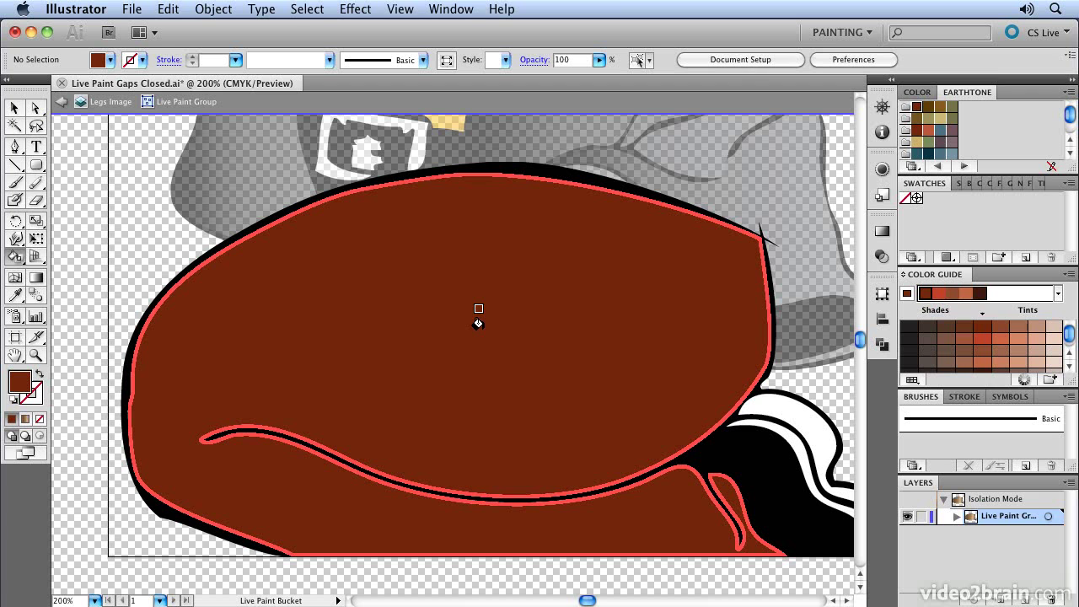
Repaint the trousers a muted grey-brown from the Color Guide.
click(929, 329)
click(928, 340)
click(521, 311)
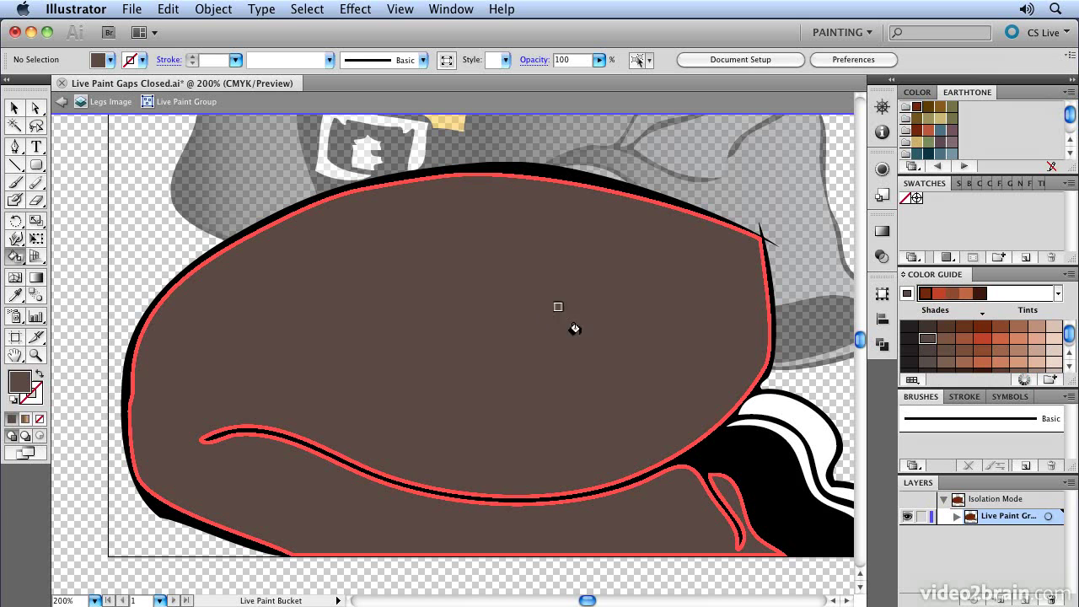
Paint the shoe stripe reddish brown and pick a darker shade for the remaining stripe.
click(964, 333)
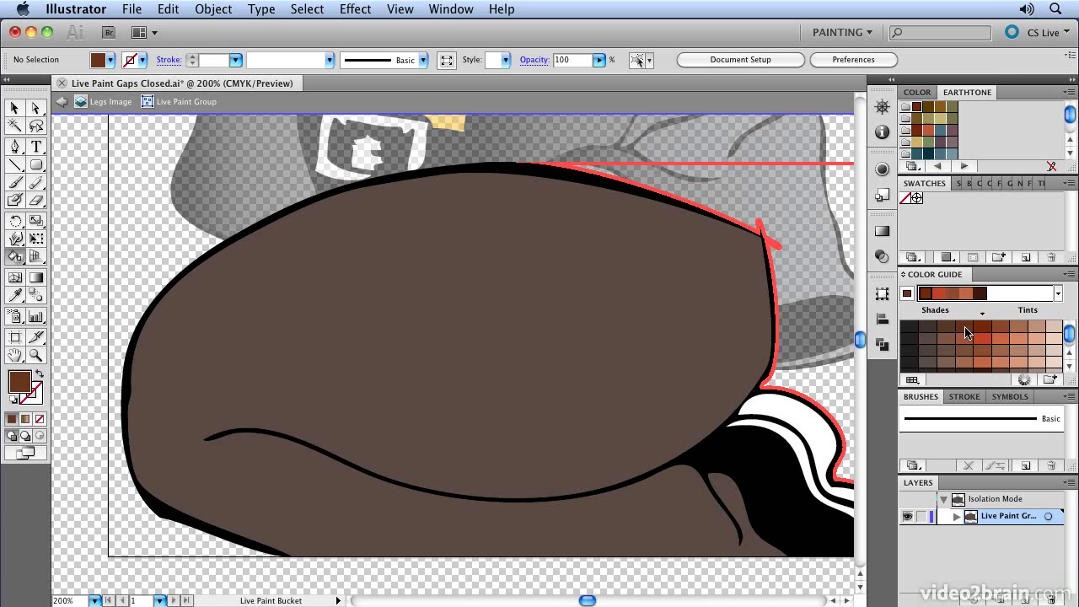
click(965, 328)
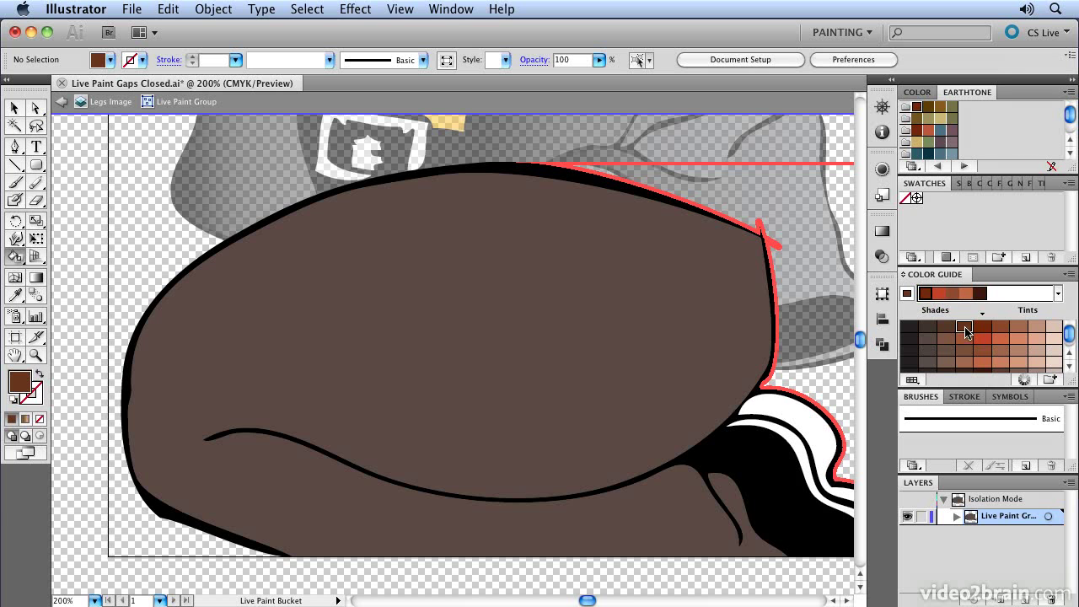
click(802, 413)
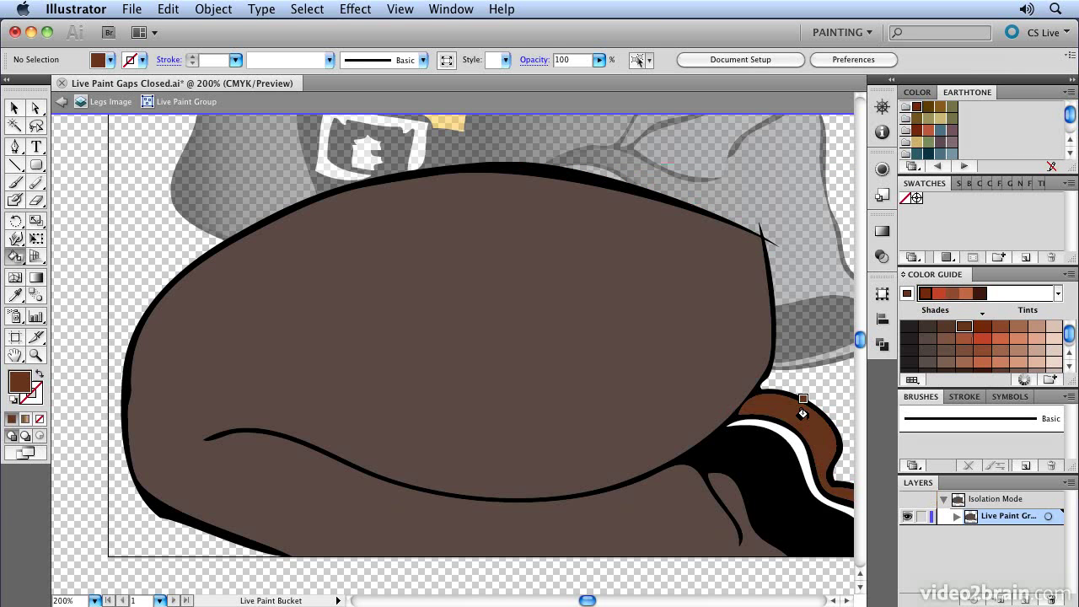
click(946, 327)
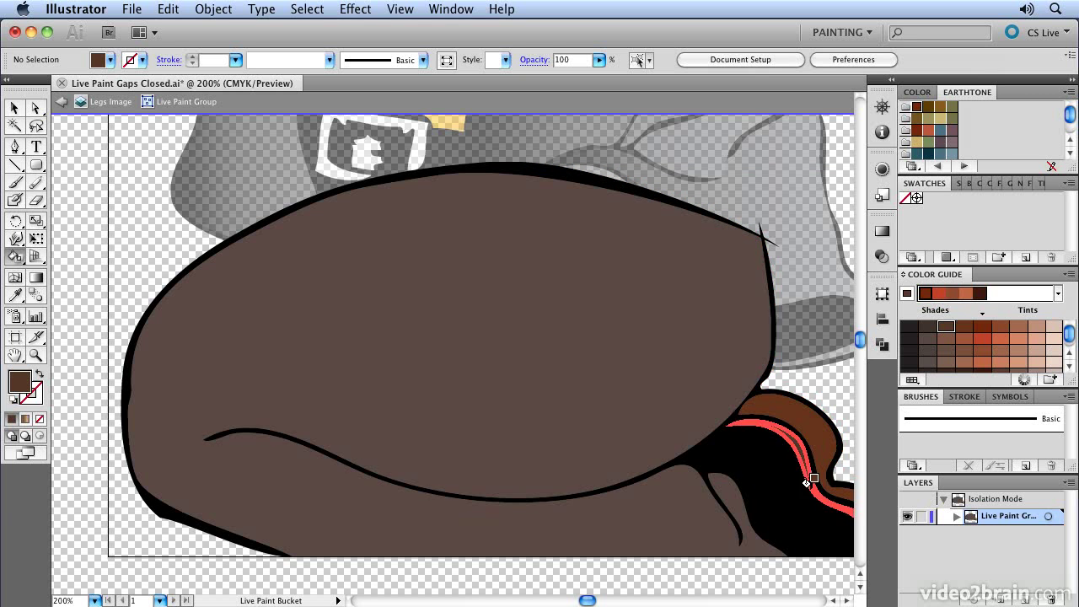
Exit Isolation Mode, zoom out to the whole artboard, then return to 100% on the upper body.
right_click(501, 286)
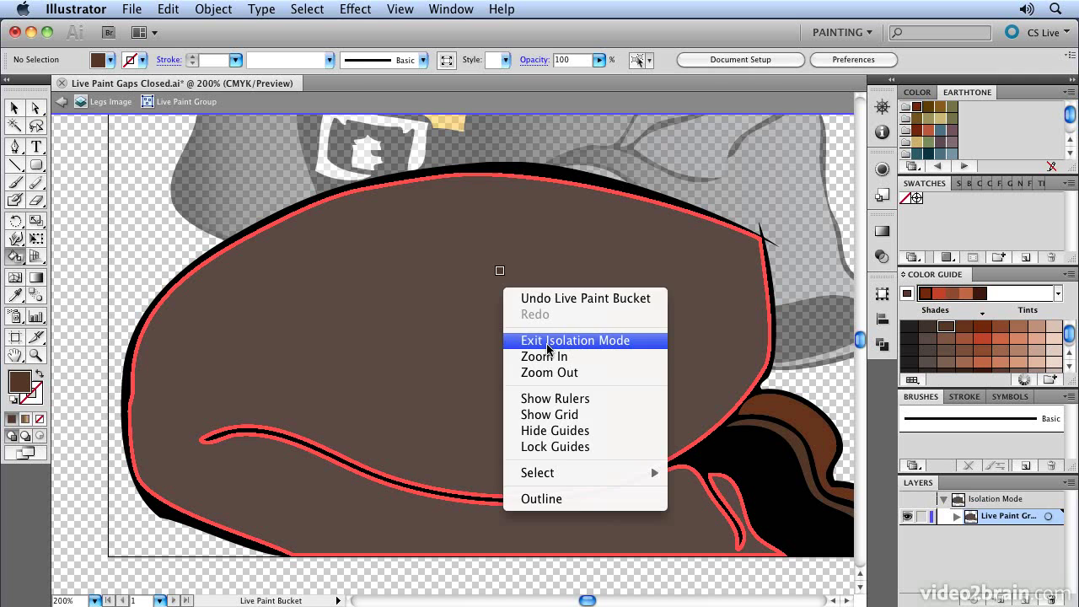
click(544, 339)
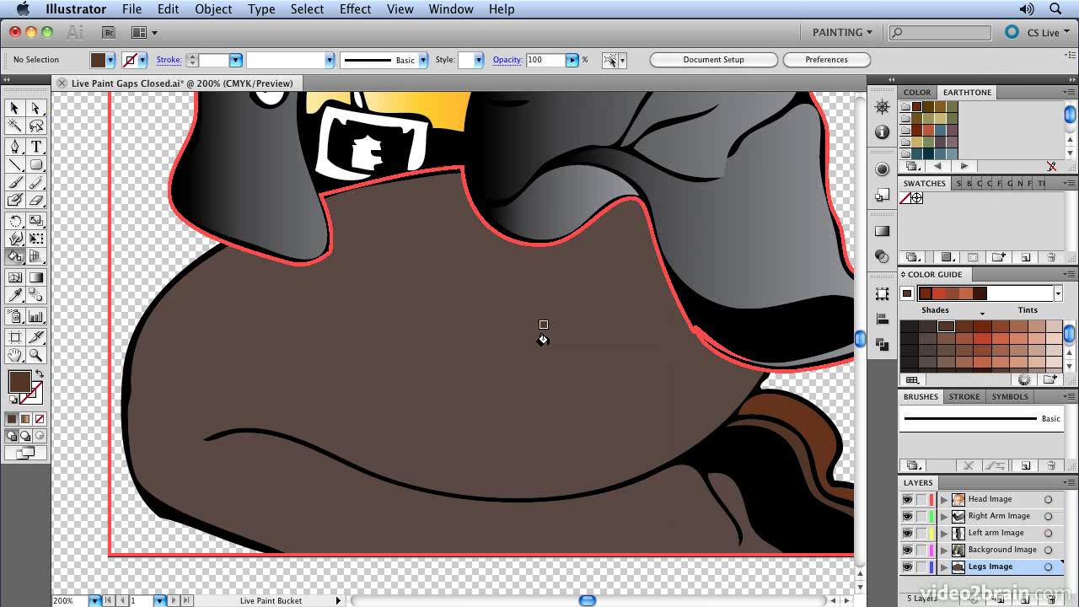
key(super+minus)
key(super+minus)
key(super+minus)
key(super+minus)
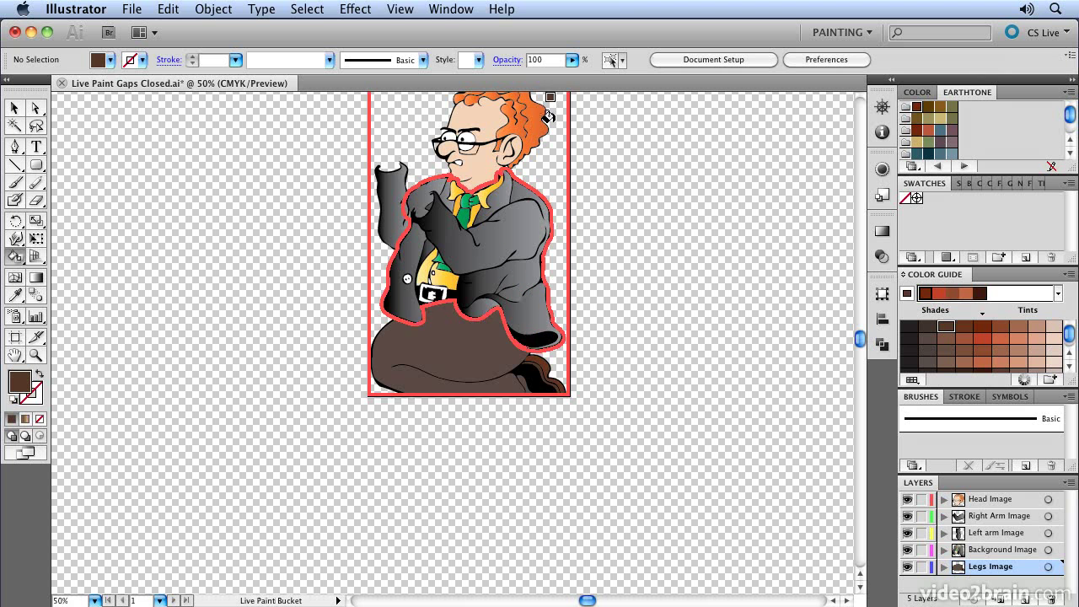
drag(627, 198, 583, 346)
key(super+equal)
key(super+equal)
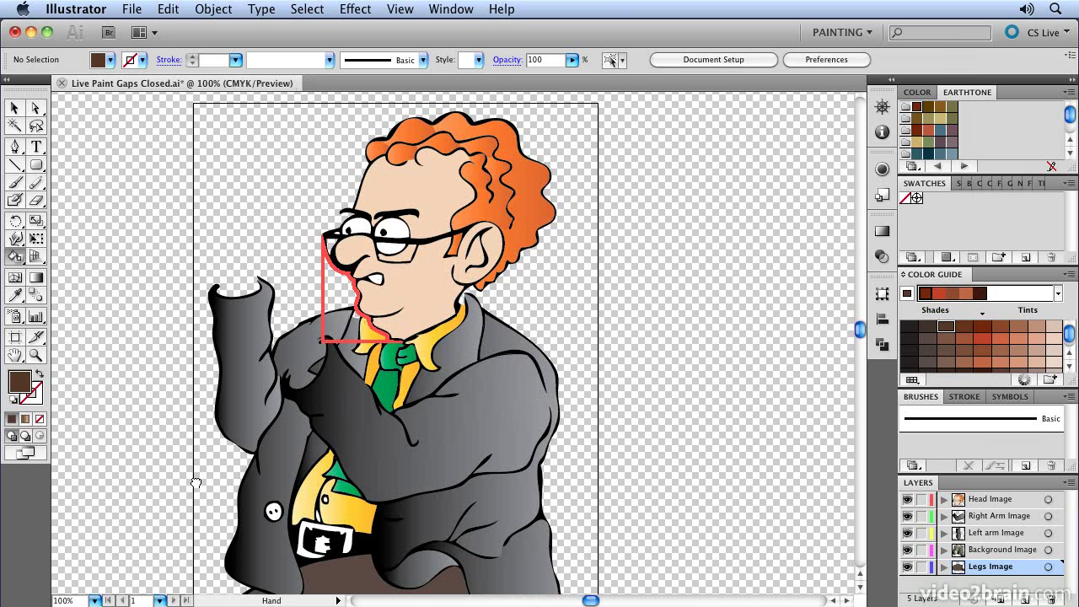
mouse_move(196, 484)
mouse_down()
mouse_move(305, 418)
mouse_move(301, 396)
mouse_up()
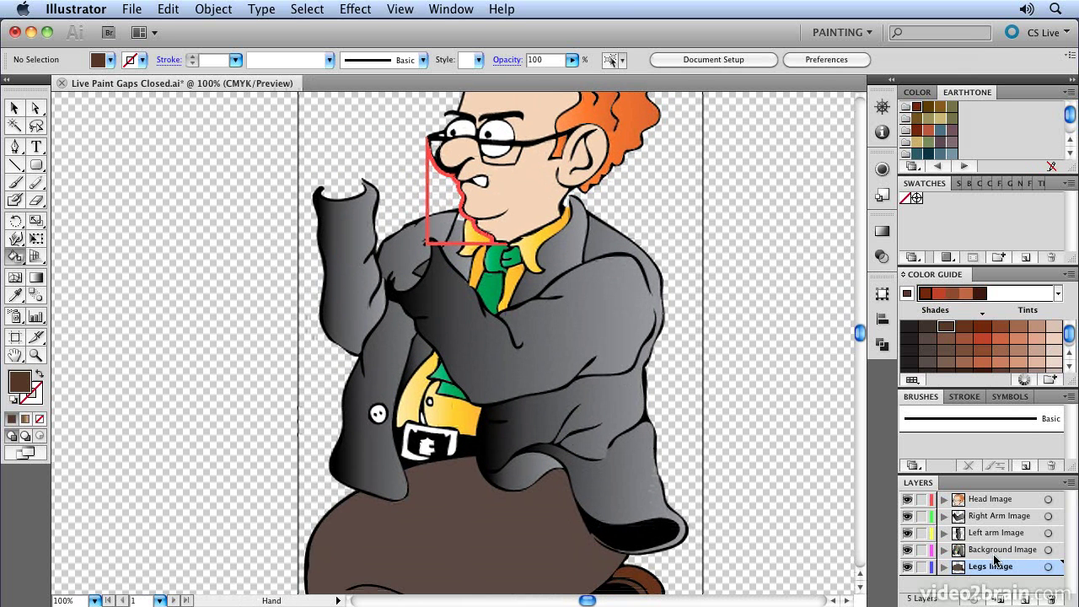